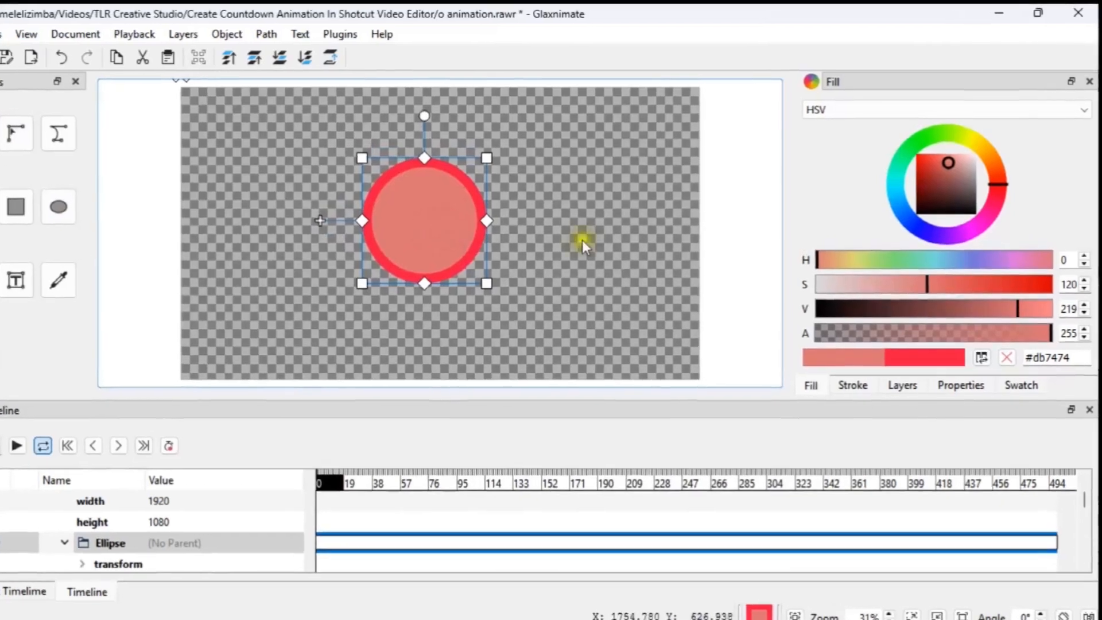
Make the ellipse's fill fully transparent with an alpha of 0 and add a Trim Path to the ellipse
{"action": "left_click_drag", "start_coordinate": [869, 332], "coordinate": [815, 333]}
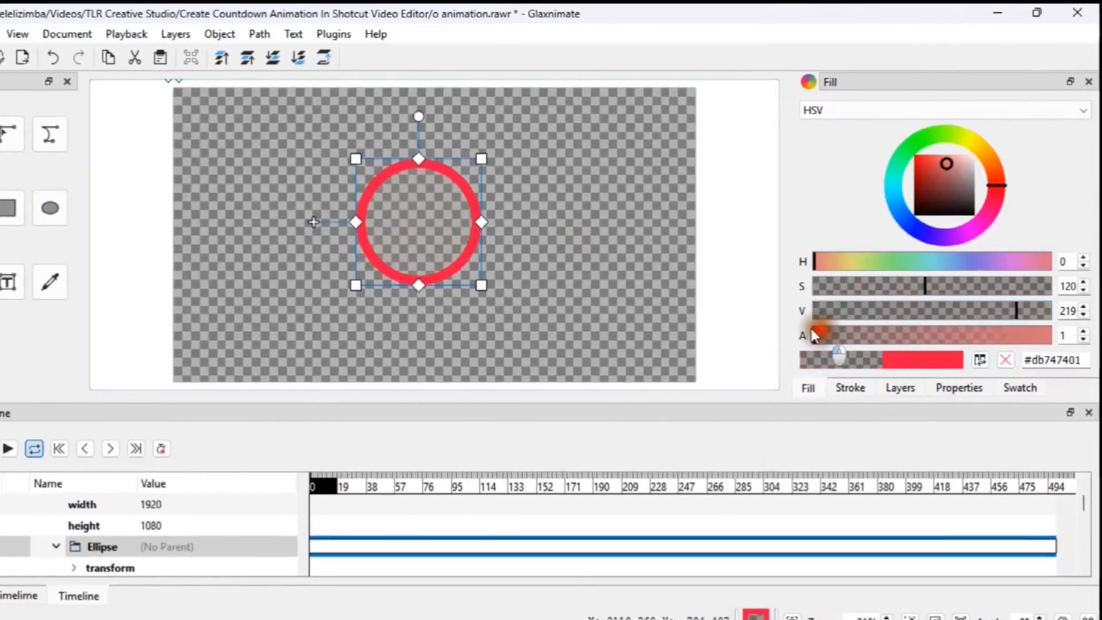
{"action": "left_click_drag", "start_coordinate": [404, 230], "coordinate": [408, 231]}
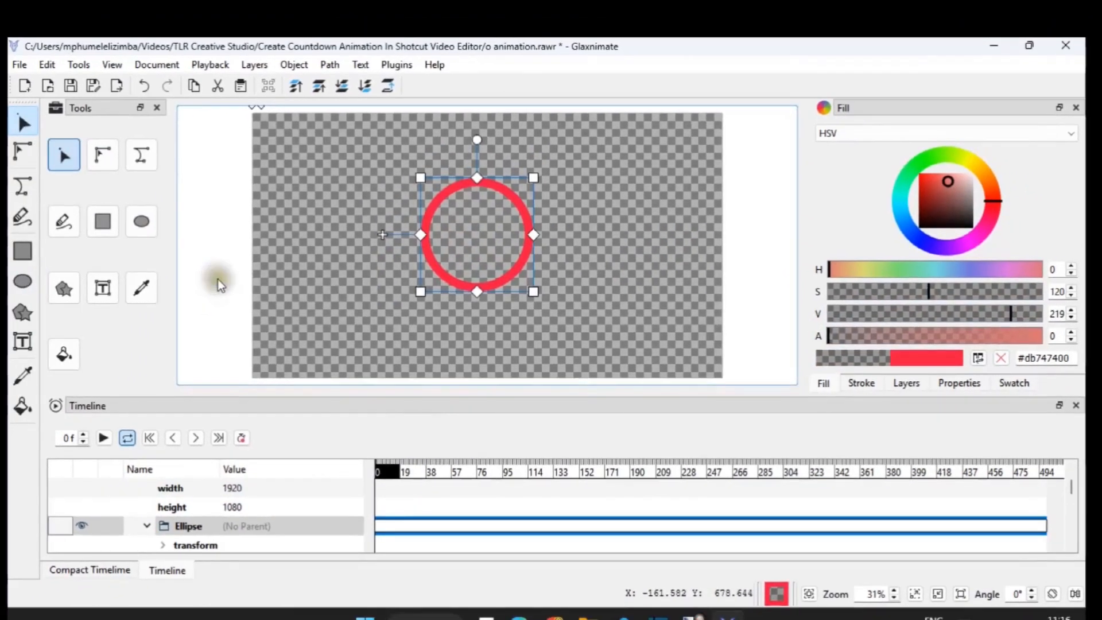
{"action": "right_click", "coordinate": [218, 281]}
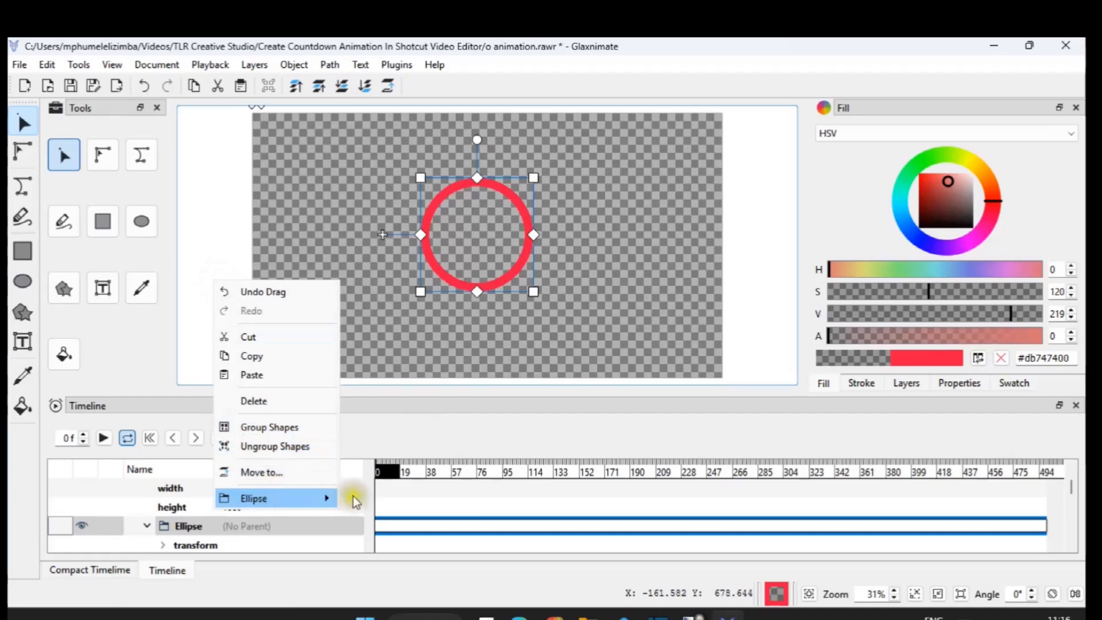
{"action": "mouse_move", "coordinate": [330, 497]}
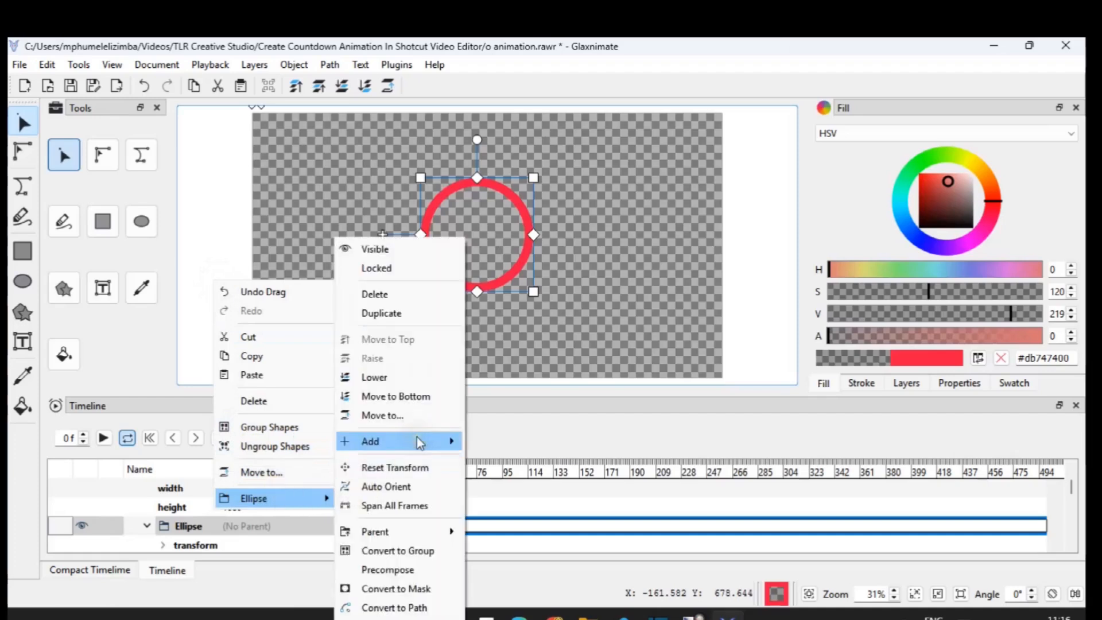
{"action": "mouse_move", "coordinate": [417, 439]}
{"action": "left_click", "coordinate": [500, 485]}
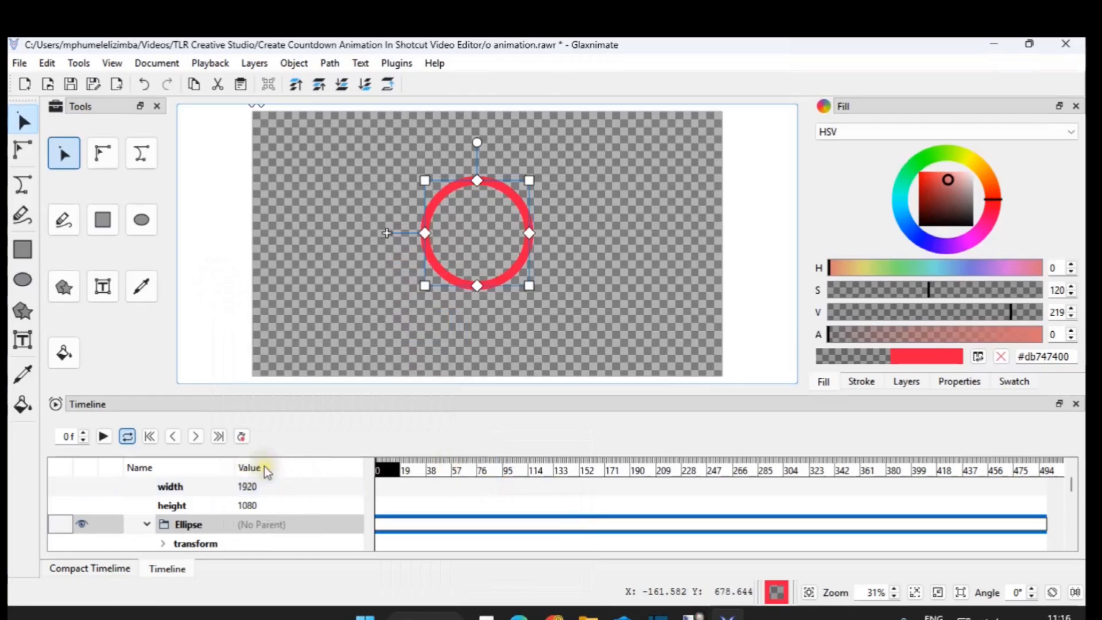
Turn on keyframe recording and keyframe the Trim Path's end at 100% on frame 0
{"action": "scroll", "coordinate": [285, 510], "scroll_direction": "down", "scroll_amount": 3}
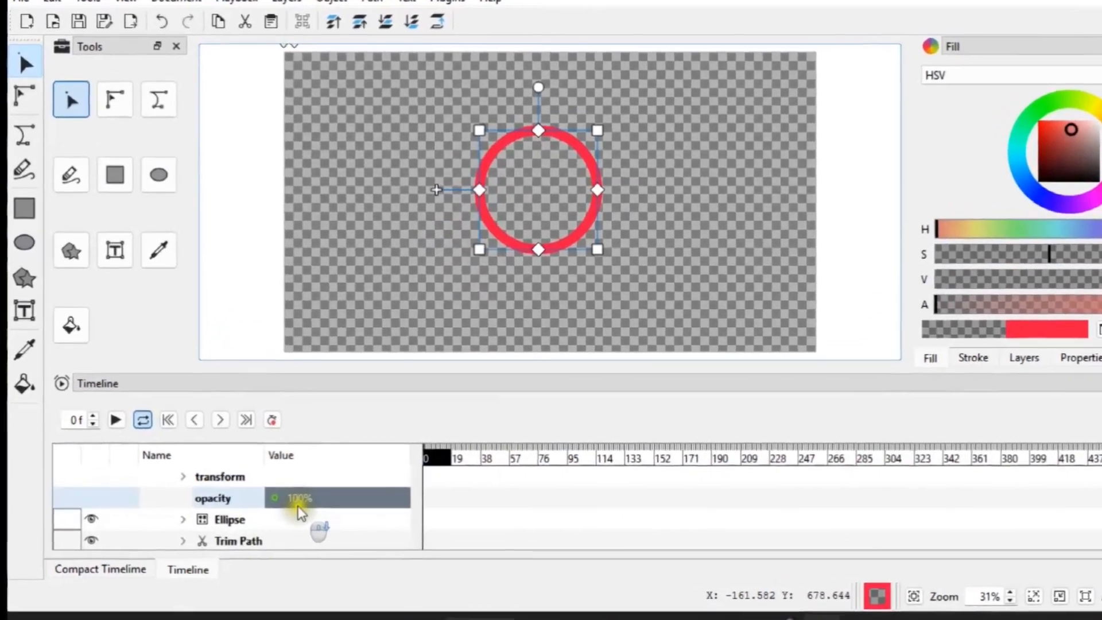
{"action": "scroll", "coordinate": [298, 505], "scroll_direction": "down", "scroll_amount": 1}
{"action": "left_click", "coordinate": [183, 518]}
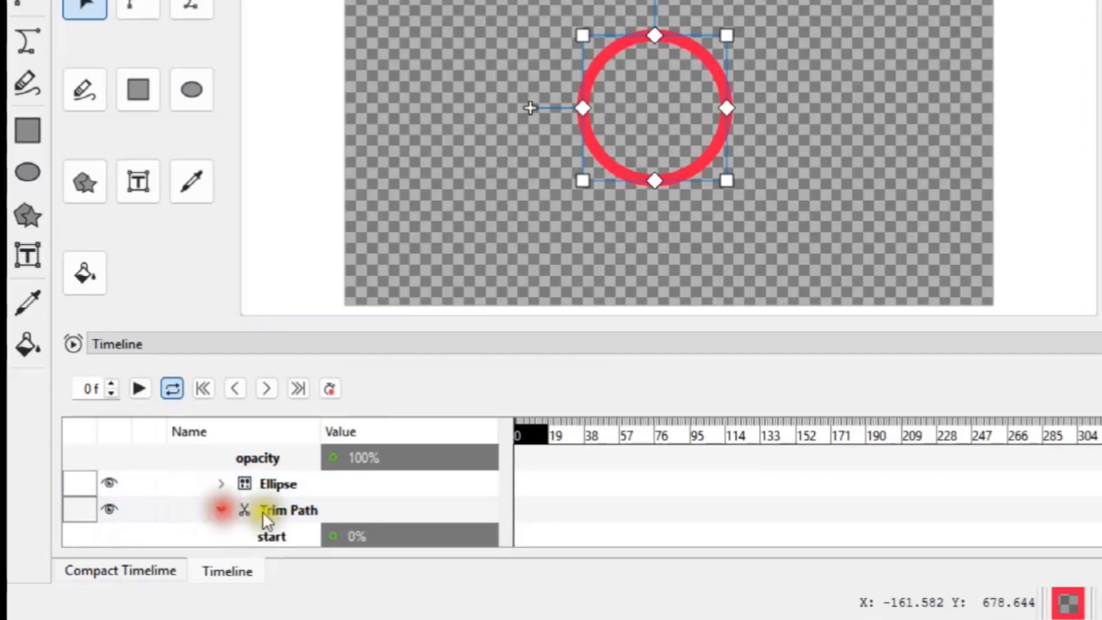
{"action": "scroll", "coordinate": [270, 510], "scroll_direction": "down", "scroll_amount": 2}
{"action": "left_click", "coordinate": [423, 507]}
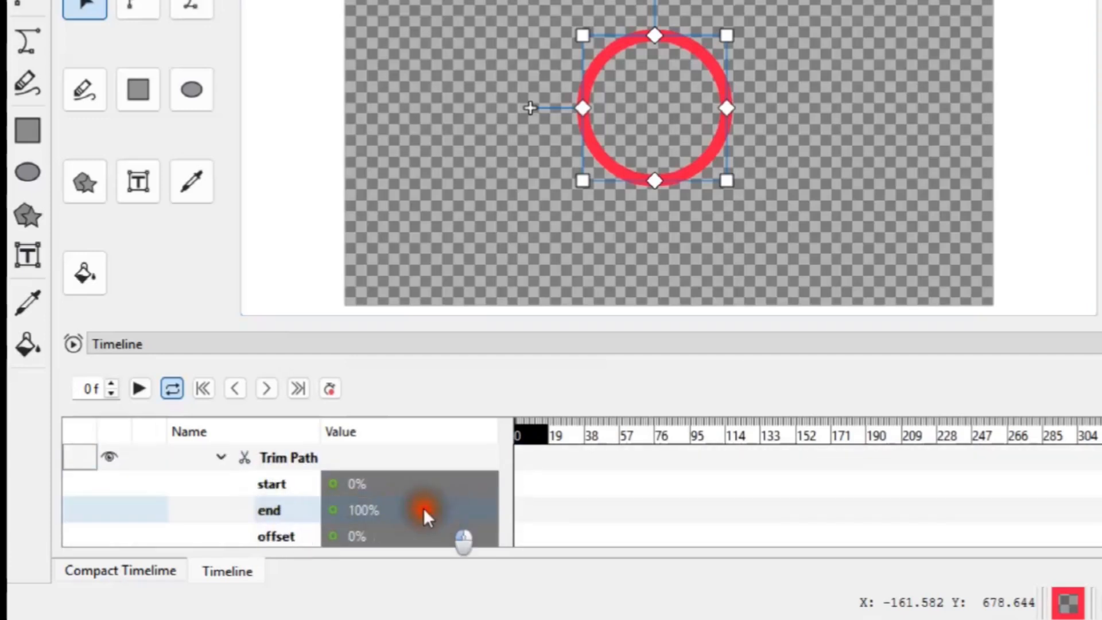
{"action": "left_click", "coordinate": [331, 389]}
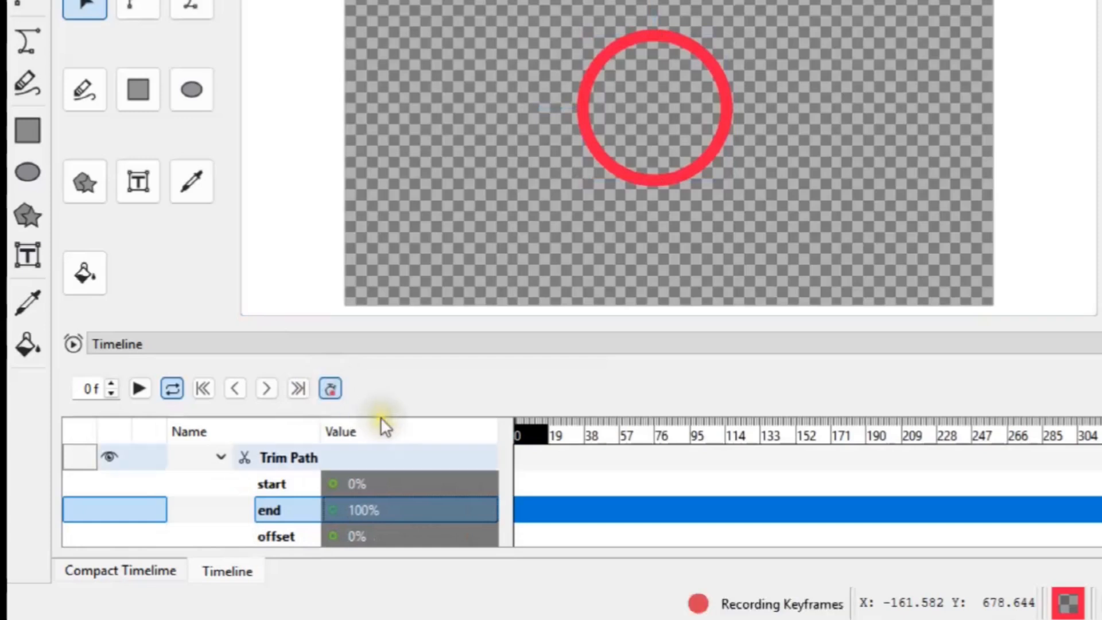
{"action": "double_click", "coordinate": [370, 505]}
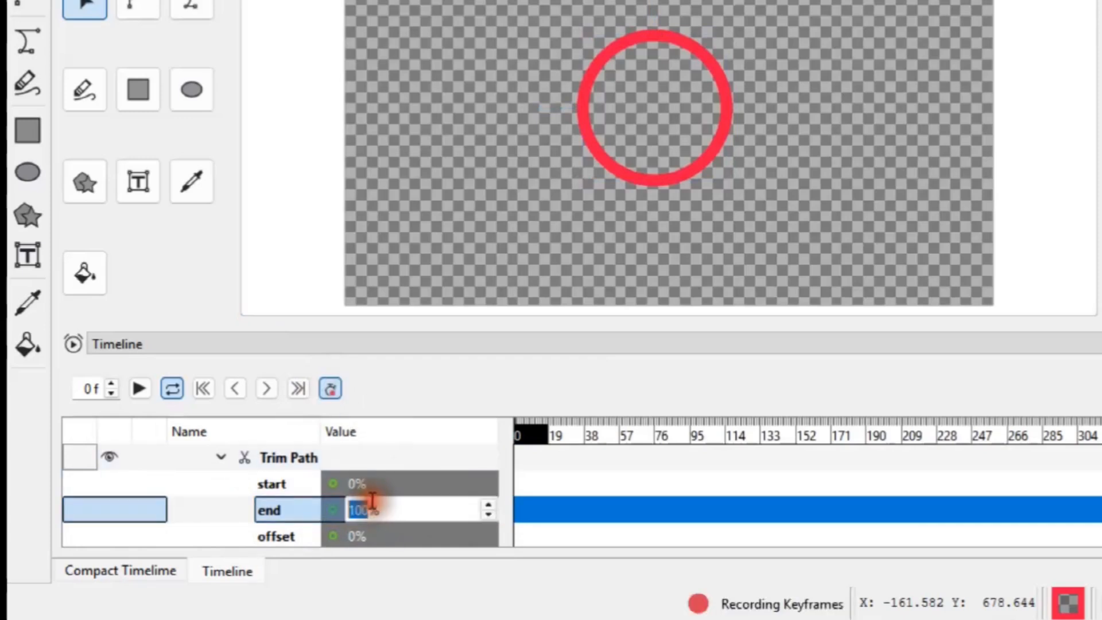
{"action": "left_click", "coordinate": [392, 513]}
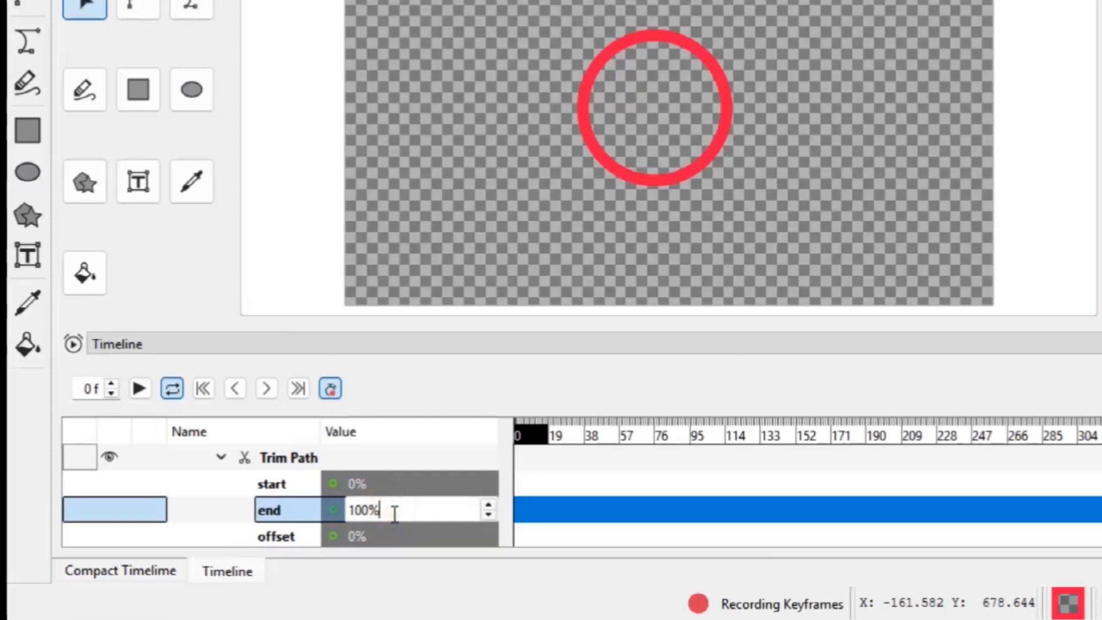
{"action": "key", "text": "Return"}
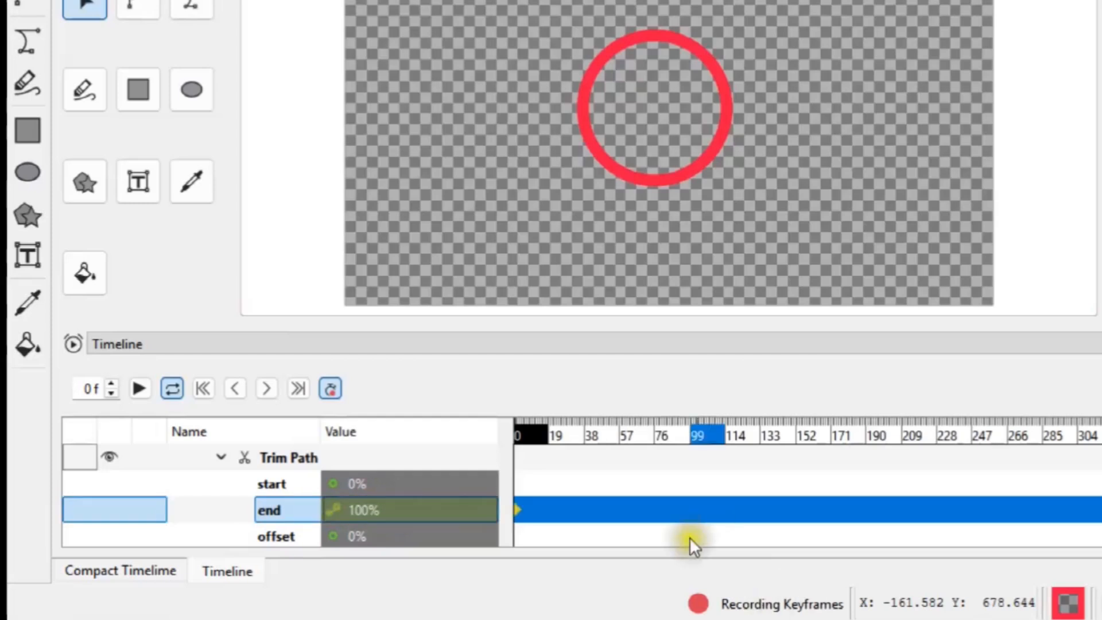
Add a keyframe at frame 250 that holds the Trim Path's end at 100%
{"action": "scroll", "coordinate": [658, 430], "scroll_direction": "down", "scroll_amount": 2}
{"action": "scroll", "coordinate": [659, 431], "scroll_direction": "up", "scroll_amount": 1}
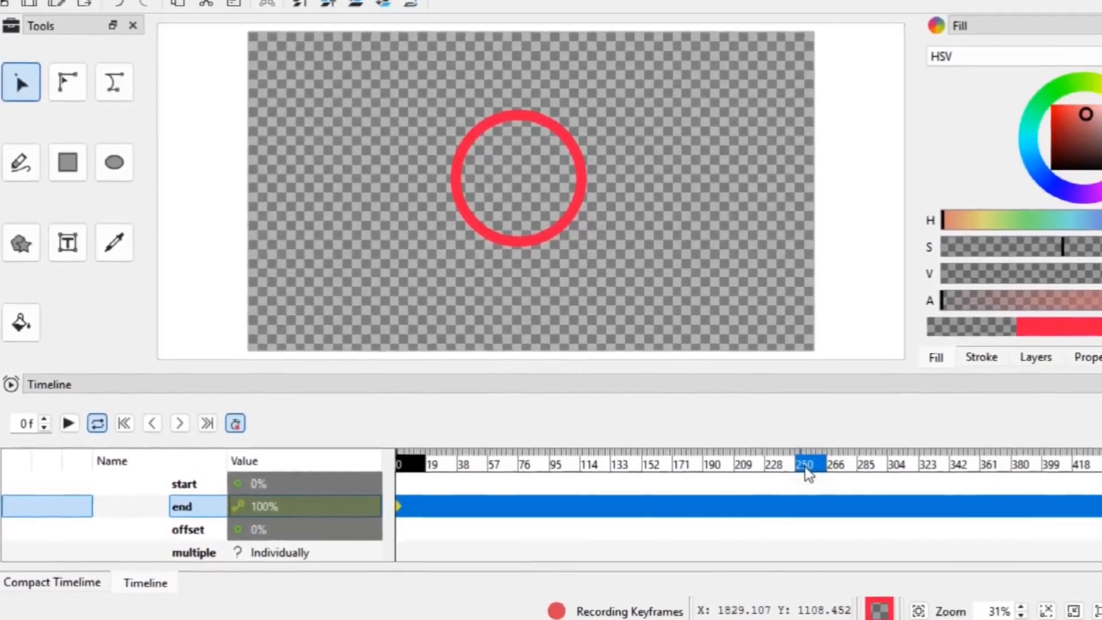
{"action": "left_click", "coordinate": [805, 467]}
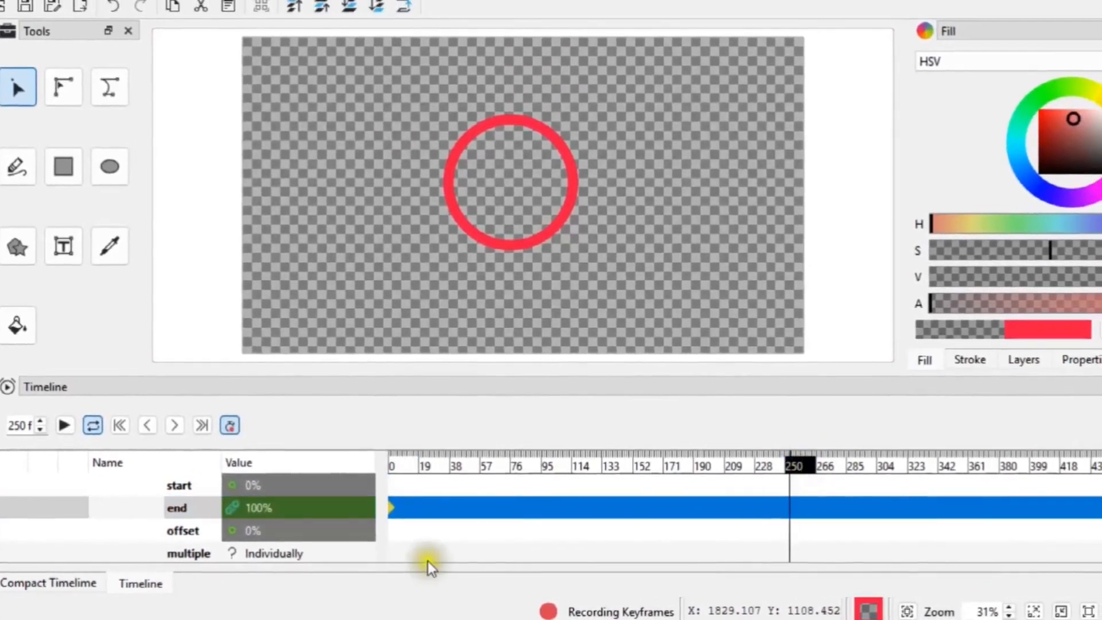
{"action": "left_click", "coordinate": [251, 500]}
{"action": "left_click", "coordinate": [252, 503]}
{"action": "left_click", "coordinate": [259, 506]}
{"action": "key", "text": "Left"}
{"action": "key", "text": "Right"}
{"action": "key", "text": "Right"}
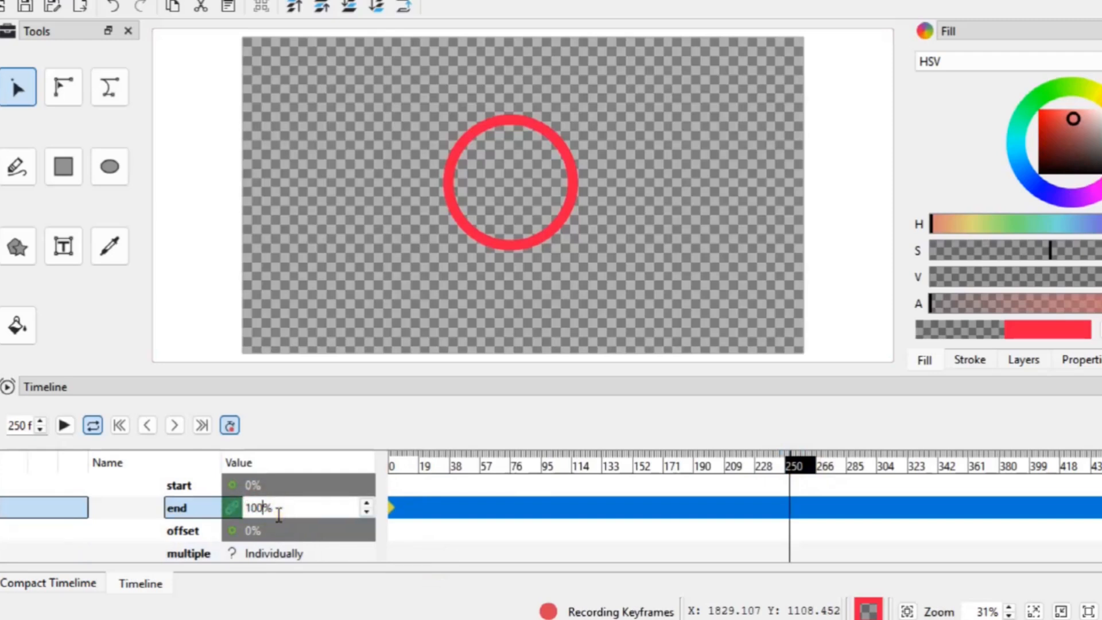
{"action": "key", "text": "Return"}
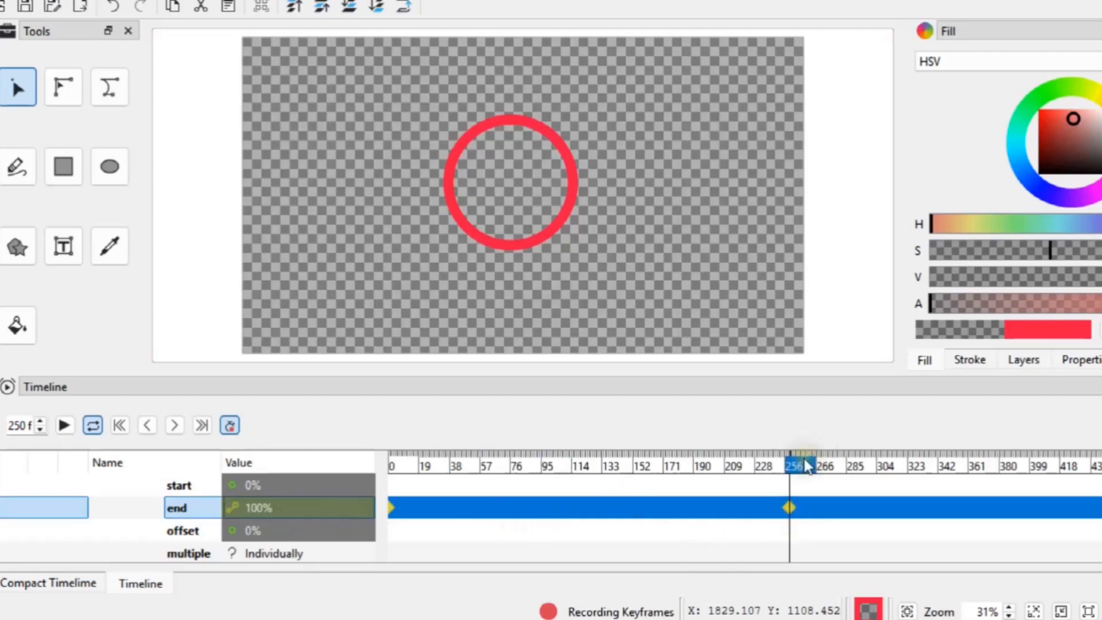
Add another 100% keyframe for the Trim Path's end one frame further, at frame 251
{"action": "scroll", "coordinate": [806, 464], "scroll_direction": "up", "scroll_amount": 2}
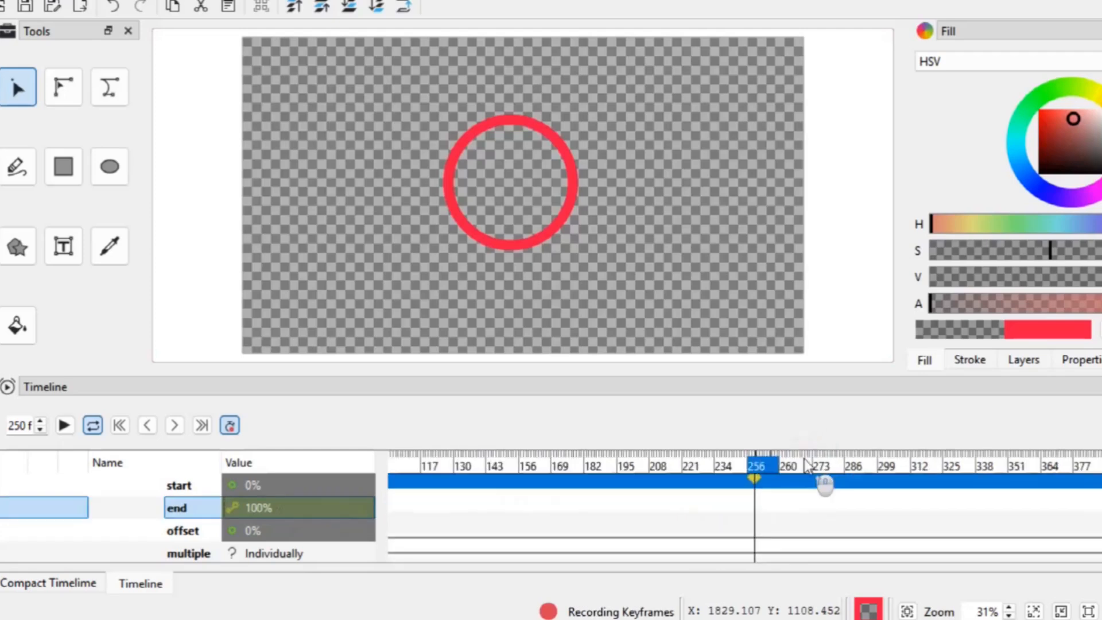
{"action": "left_click", "coordinate": [760, 465]}
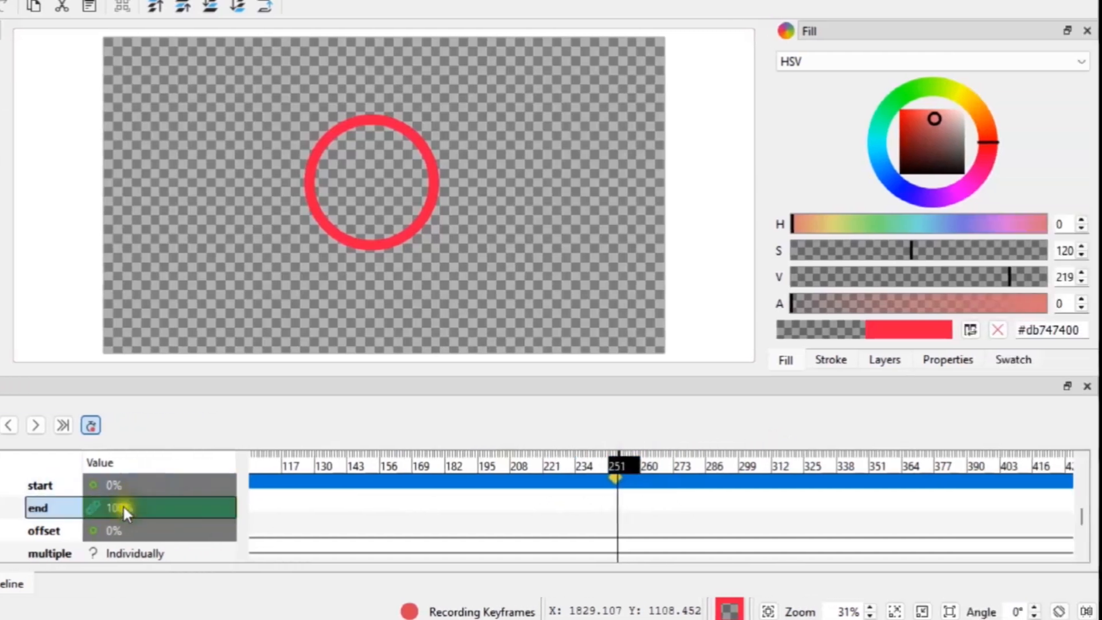
{"action": "left_click", "coordinate": [119, 510]}
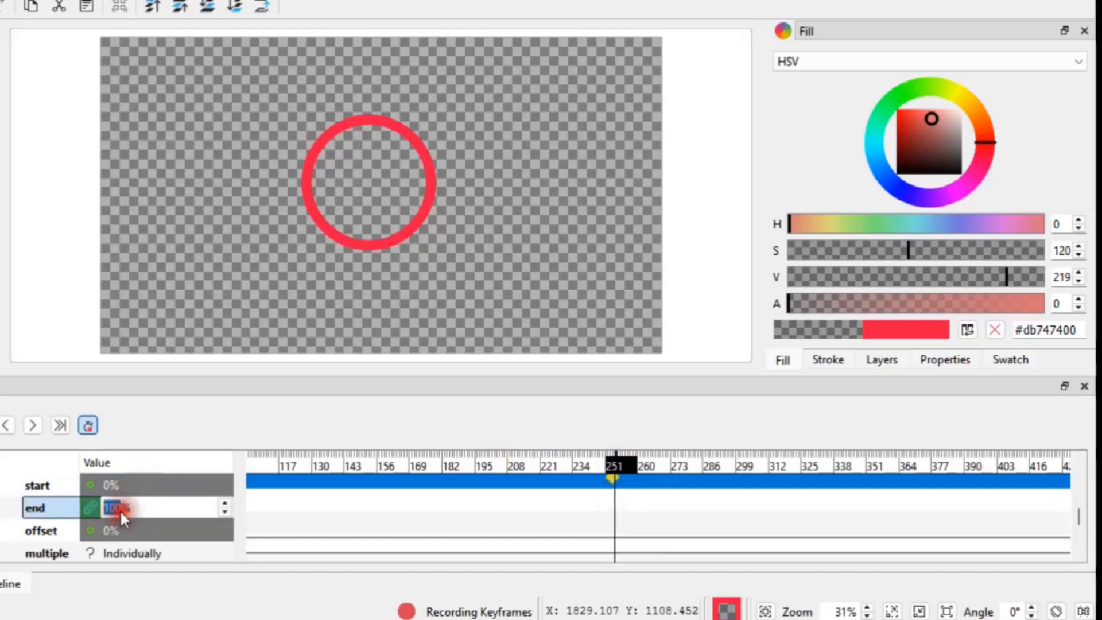
{"action": "key", "text": "Return"}
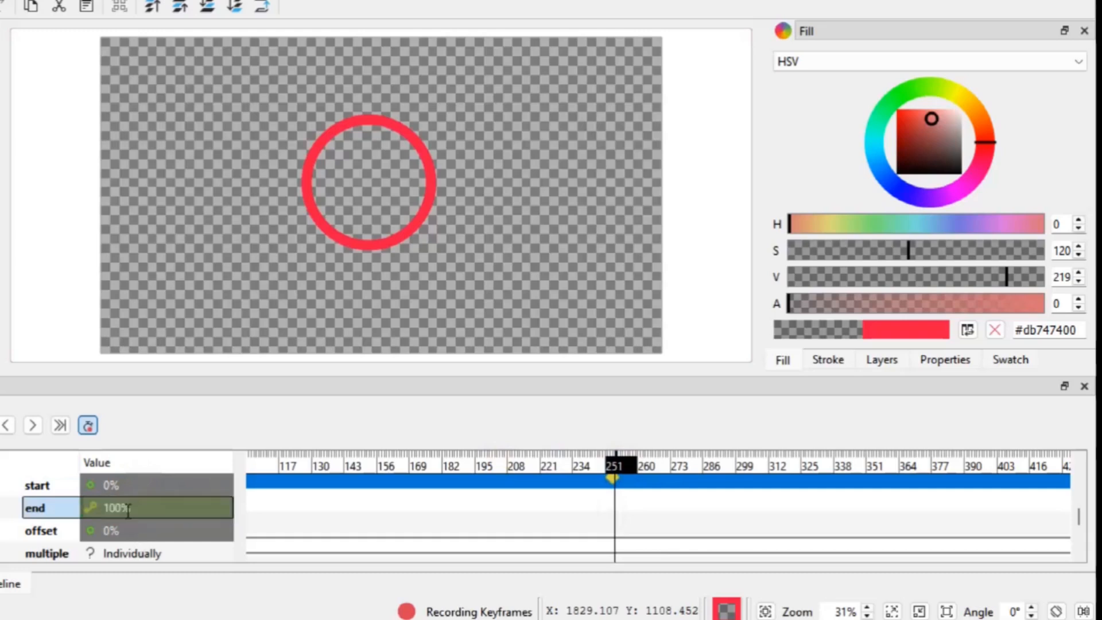
Set the Trim Path's end to 0% at frame 401
{"action": "scroll", "coordinate": [488, 459], "scroll_direction": "down", "scroll_amount": 2}
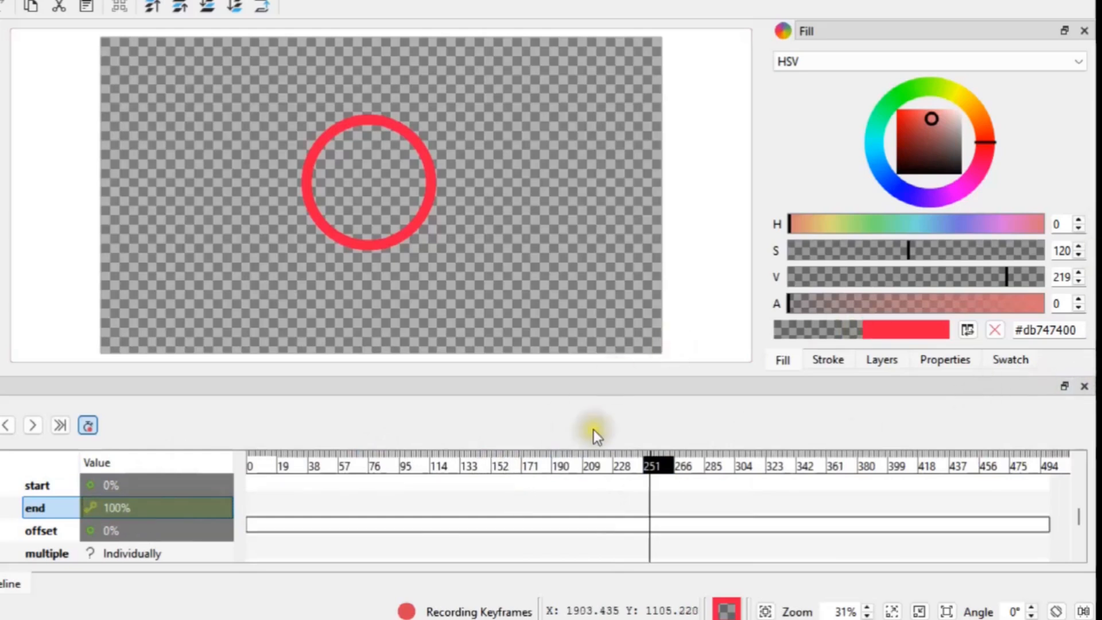
{"action": "left_click", "coordinate": [895, 463]}
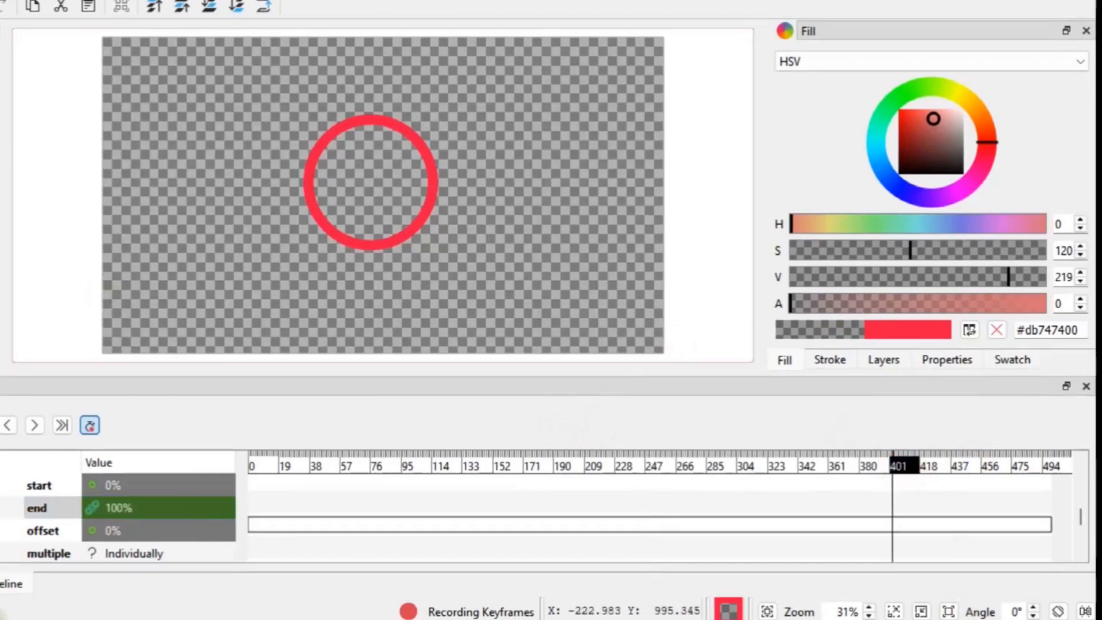
{"action": "left_click", "coordinate": [120, 504]}
{"action": "left_click_drag", "start_coordinate": [118, 509], "coordinate": [99, 511]}
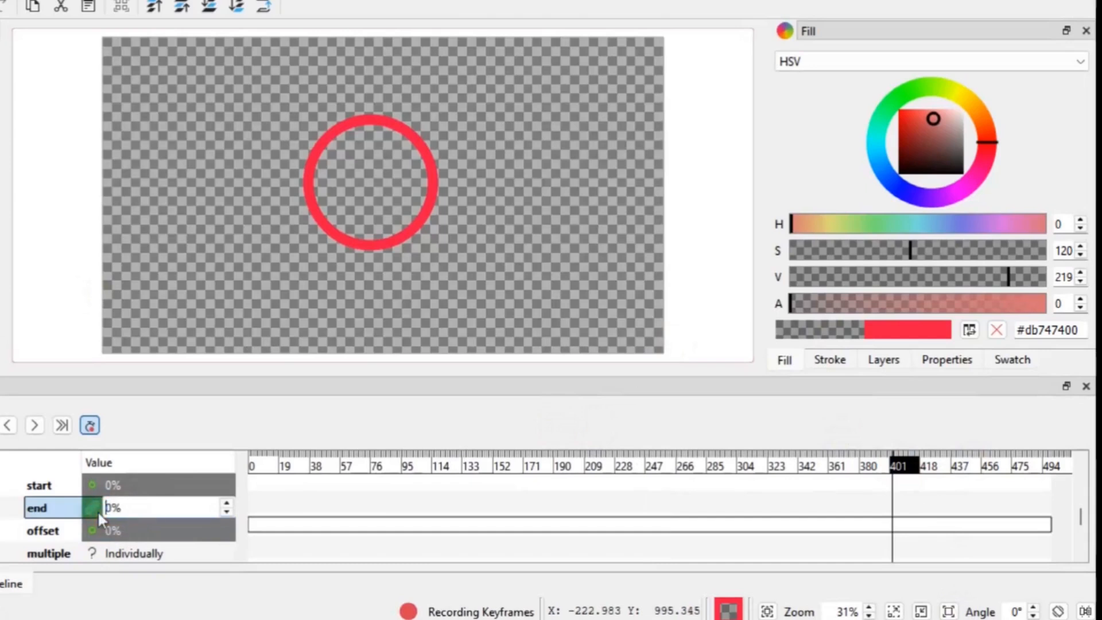
{"action": "key", "text": "Return"}
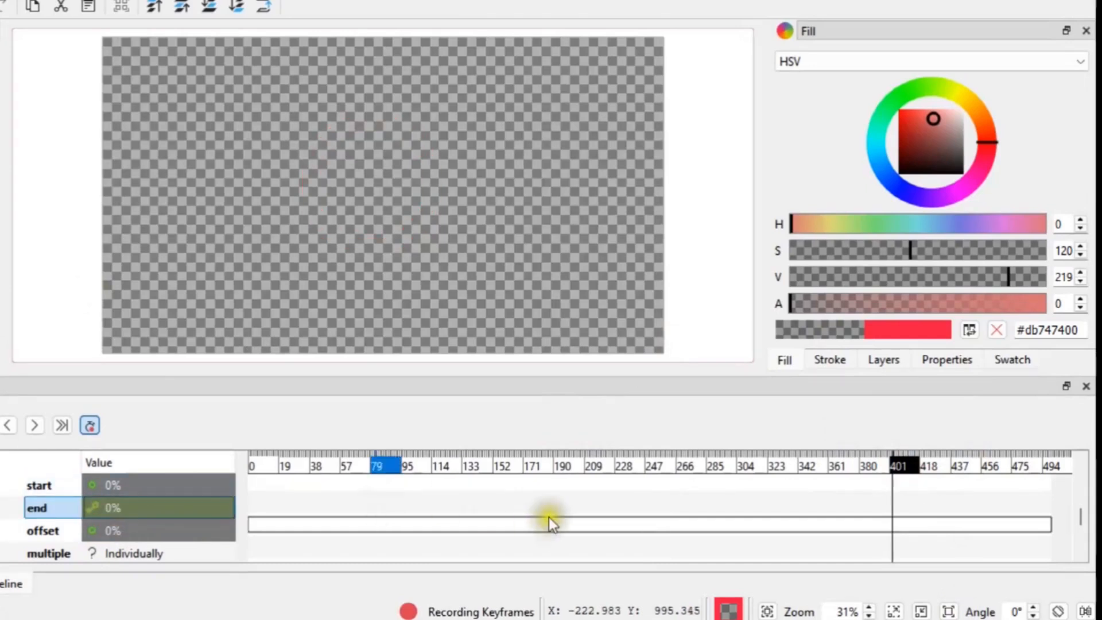
Move the Trim Path's 0% end keyframe to the very end of the timeline
{"action": "scroll", "coordinate": [549, 517], "scroll_direction": "down", "scroll_amount": 1}
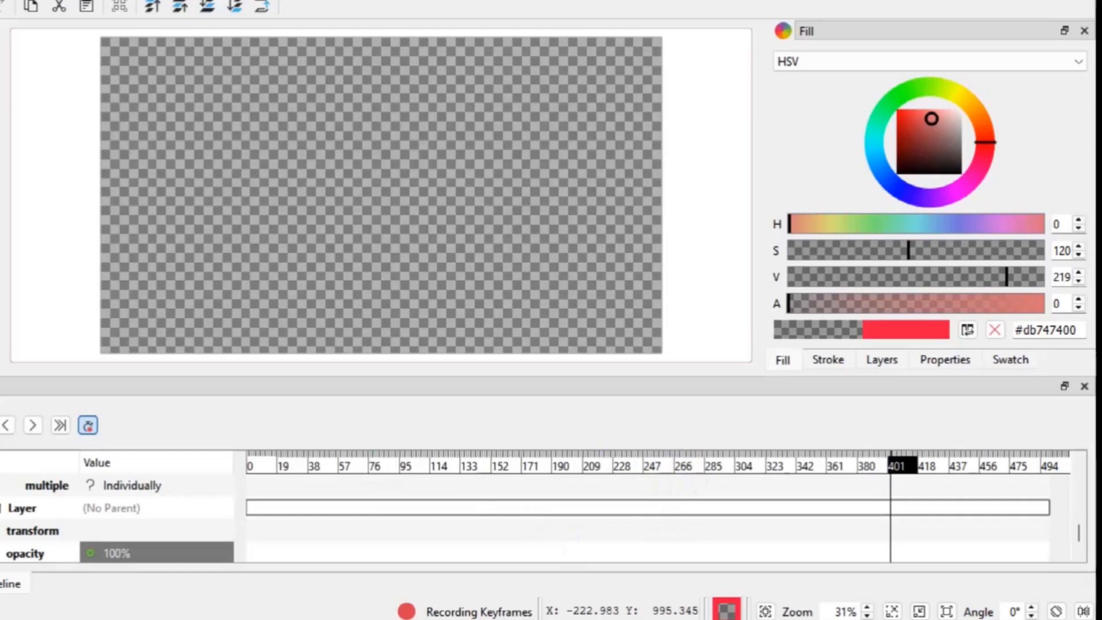
{"action": "left_click_drag", "start_coordinate": [1075, 536], "coordinate": [1075, 512]}
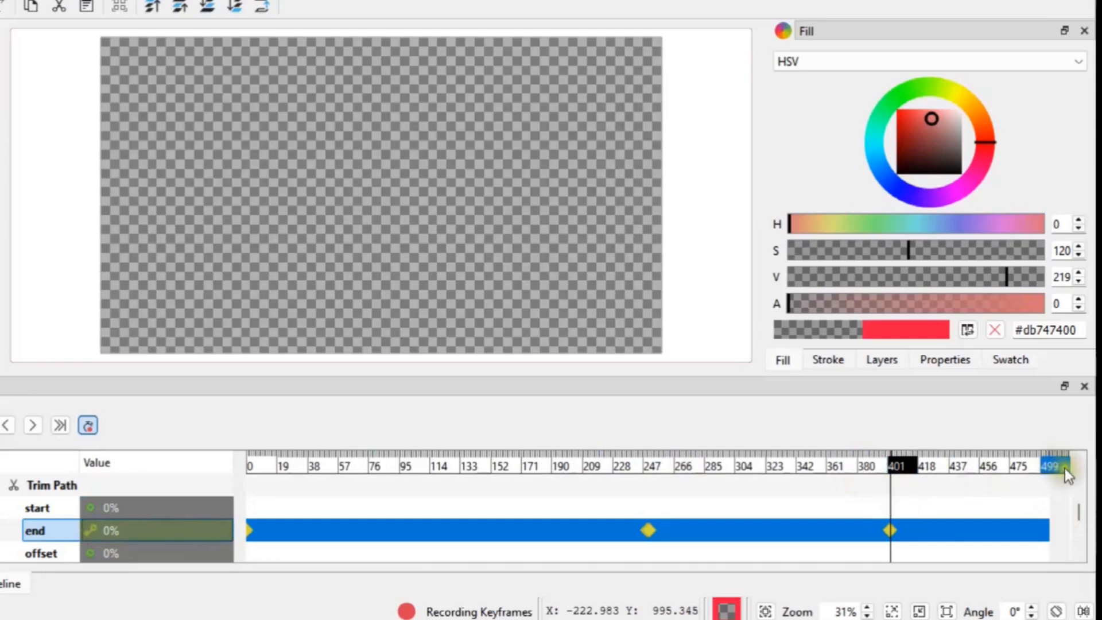
{"action": "left_click", "coordinate": [899, 529]}
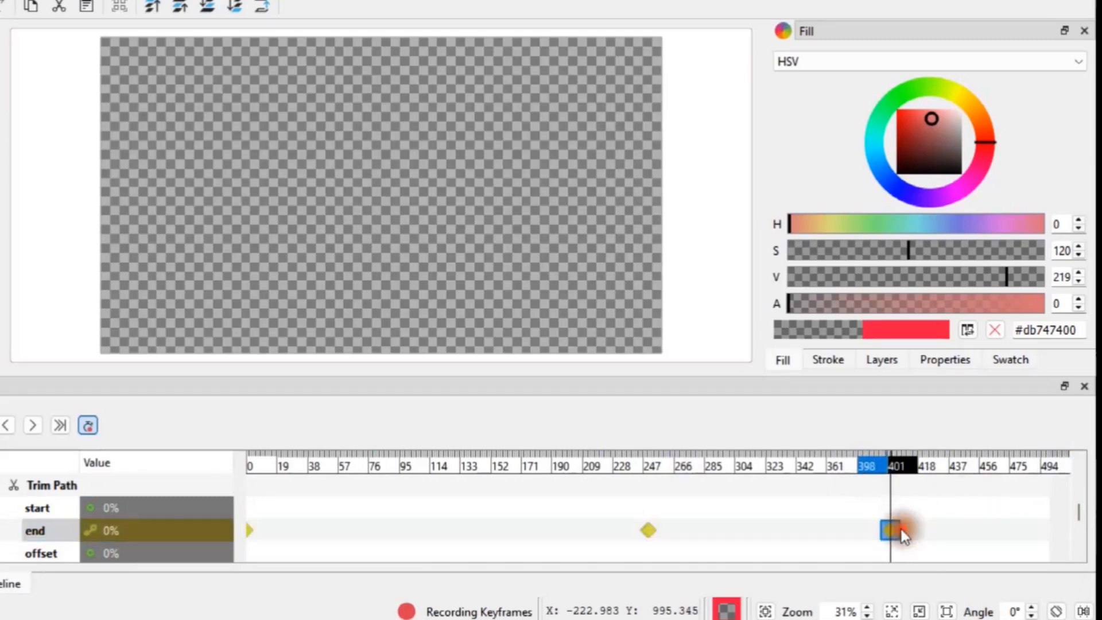
{"action": "left_click_drag", "start_coordinate": [892, 530], "coordinate": [1065, 538]}
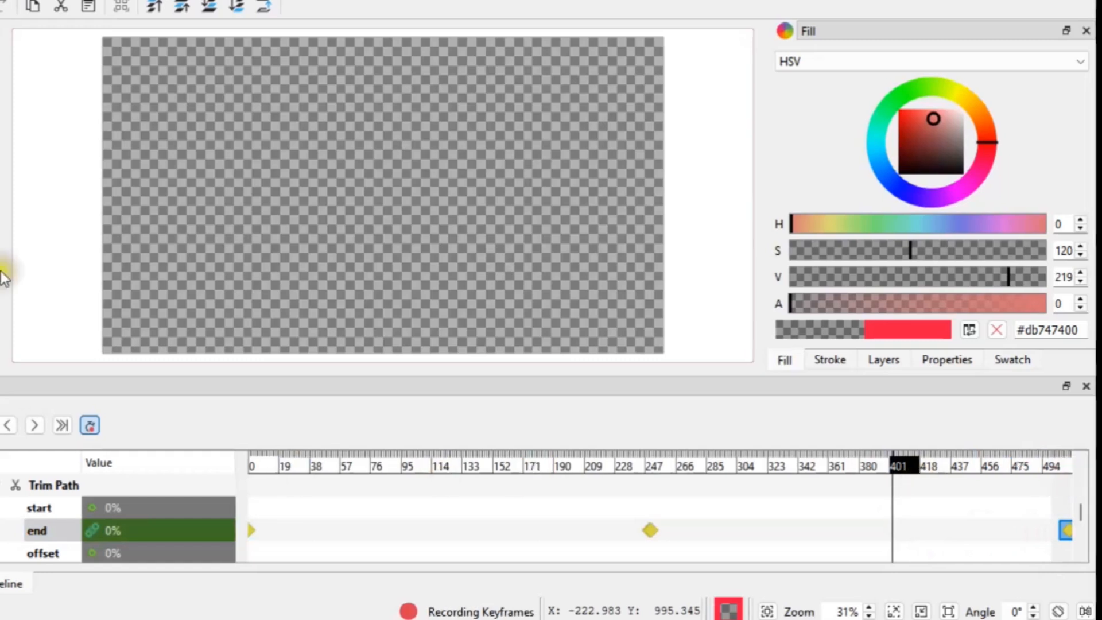
Turn off keyframe recording and close Glaxnimate, saving the animation, to return to Shotcut
{"action": "left_click", "coordinate": [98, 427]}
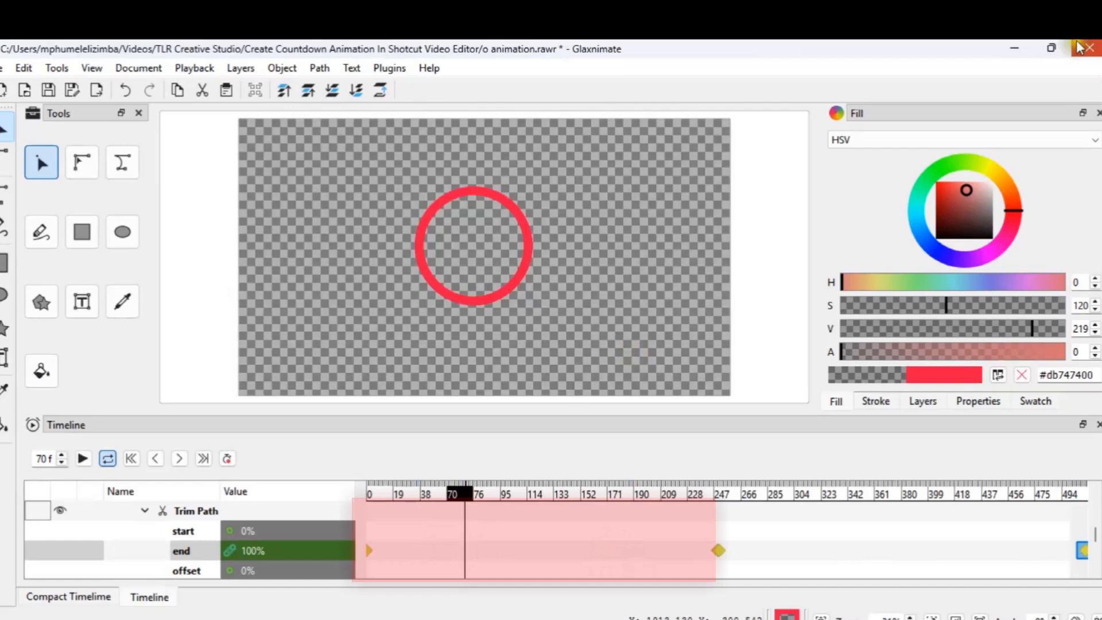
{"action": "left_click", "coordinate": [1078, 48]}
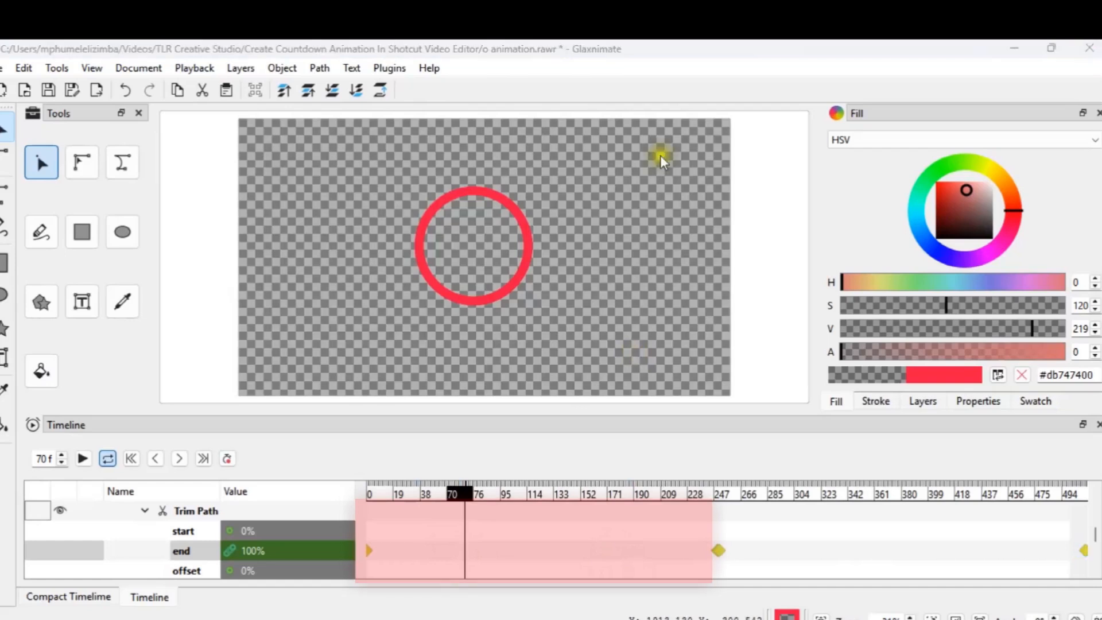
{"action": "left_click", "coordinate": [487, 386]}
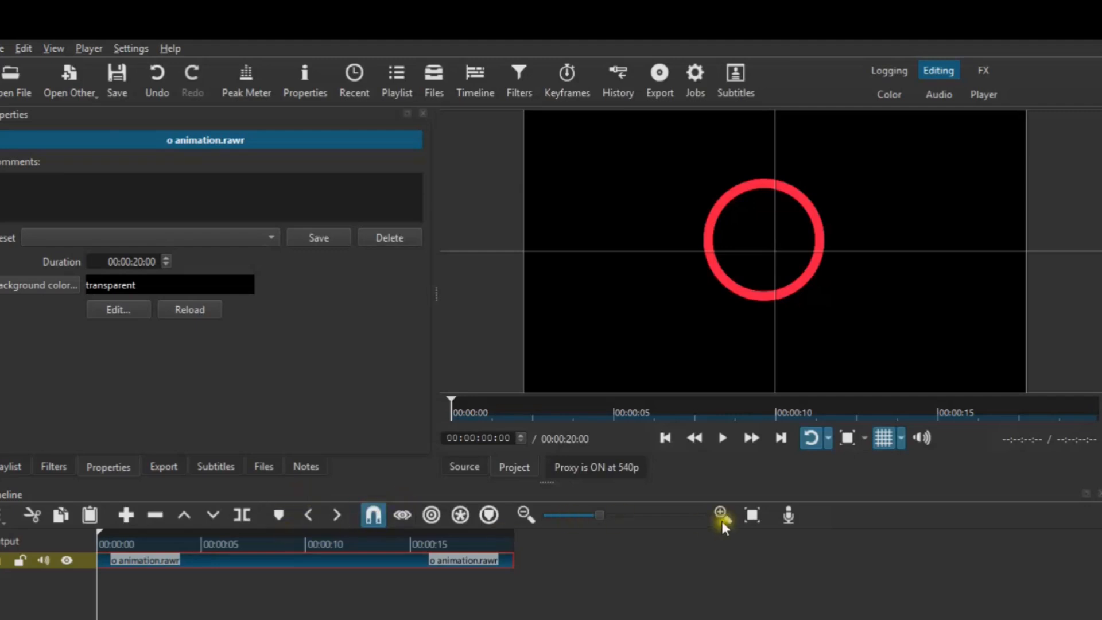
Fit the project to the timeline width and split the o animation.rawr clip at 00:00:10:00
{"action": "left_click", "coordinate": [757, 514]}
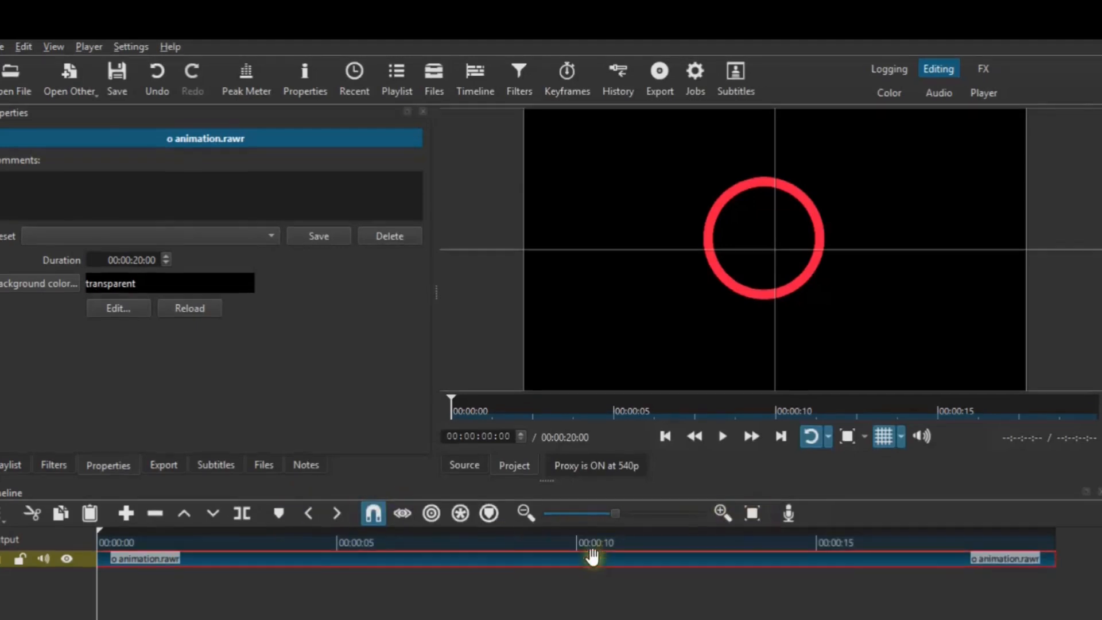
{"action": "left_click", "coordinate": [577, 539]}
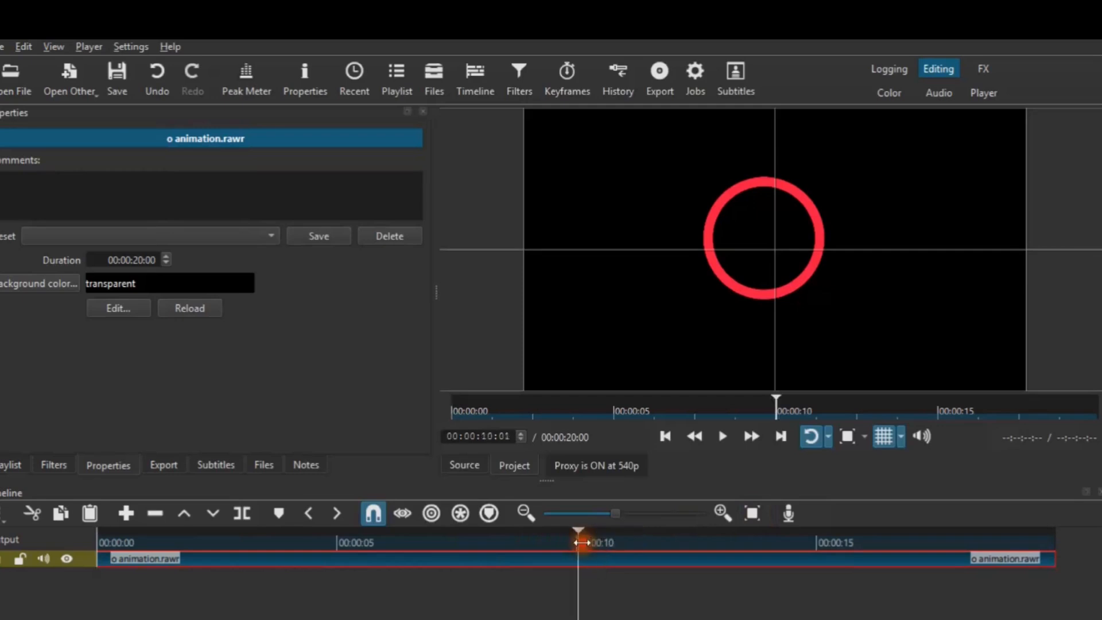
{"action": "key", "text": "Left"}
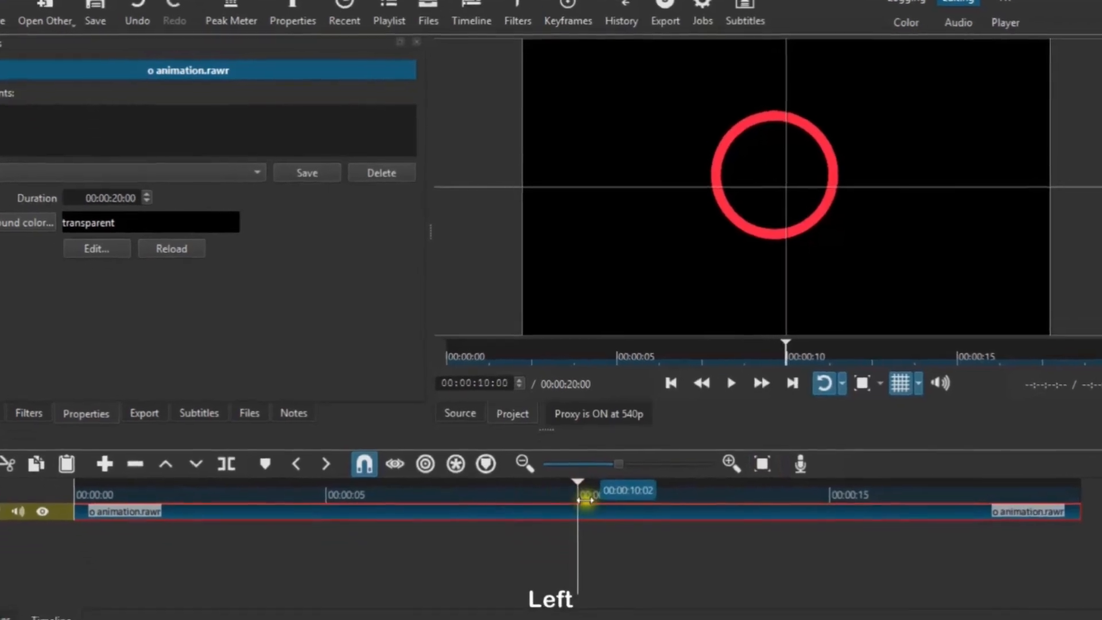
{"action": "key", "text": "s"}
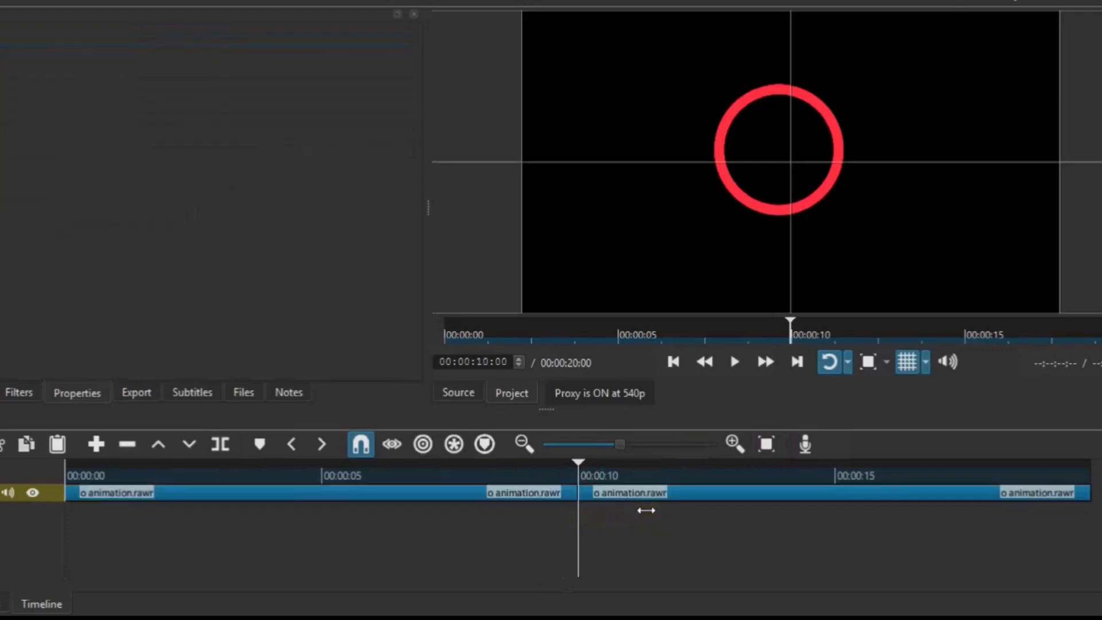
Add a second video track and move the second half of the split clip to its start, above the first half
{"action": "key", "text": "ctrl+i"}
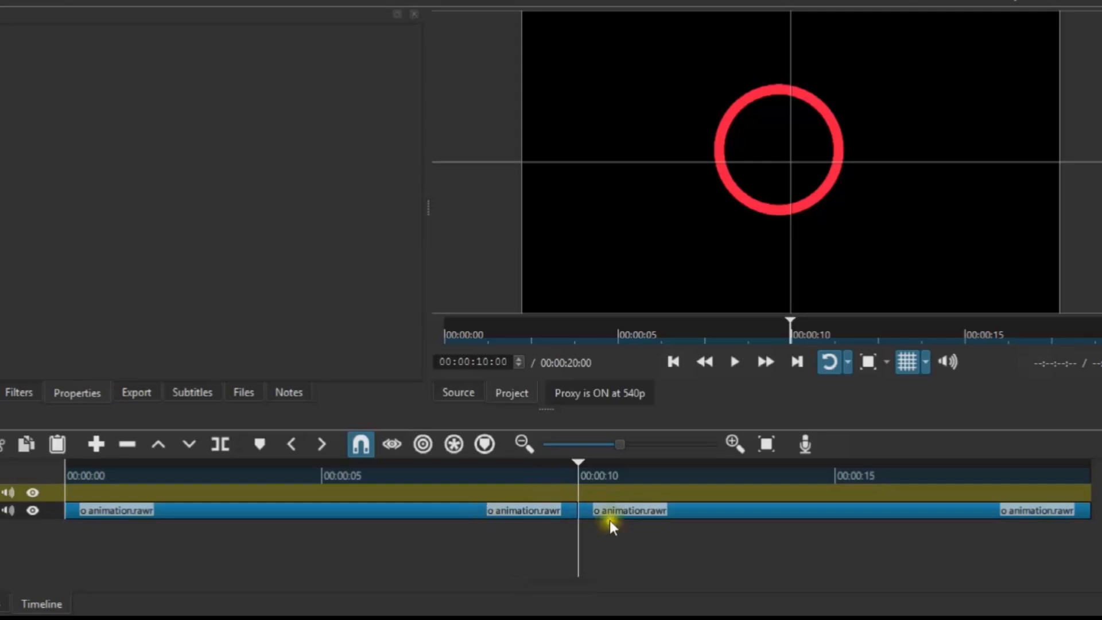
{"action": "left_click", "coordinate": [626, 512]}
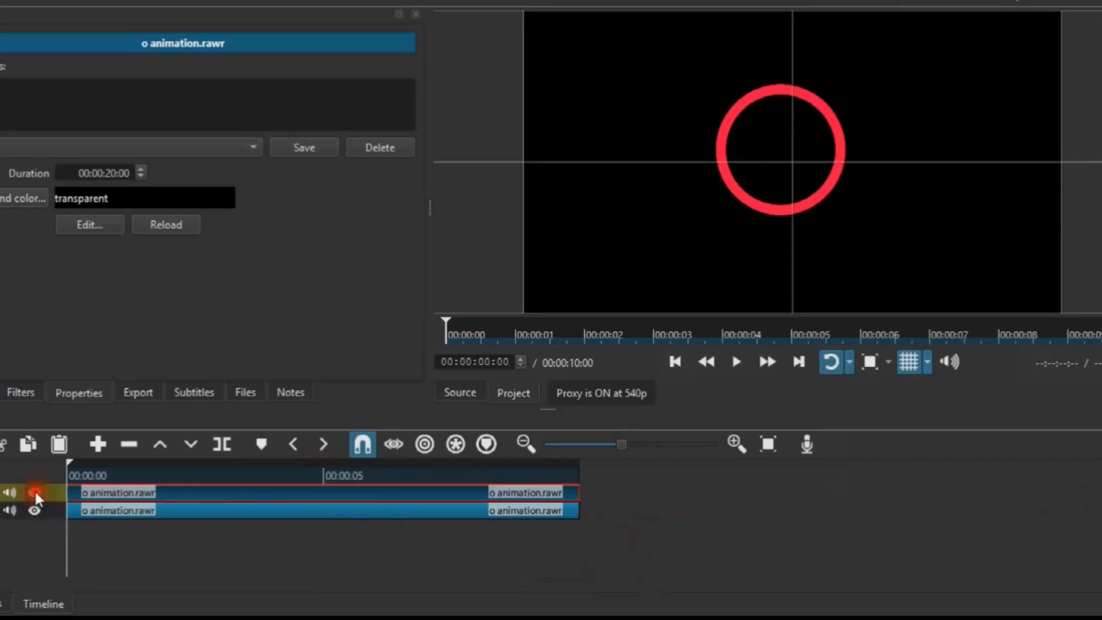
Play back track V1 with V2 hidden, and track V2 with V1 hidden, to compare the two ring halves
{"action": "key", "text": "space"}
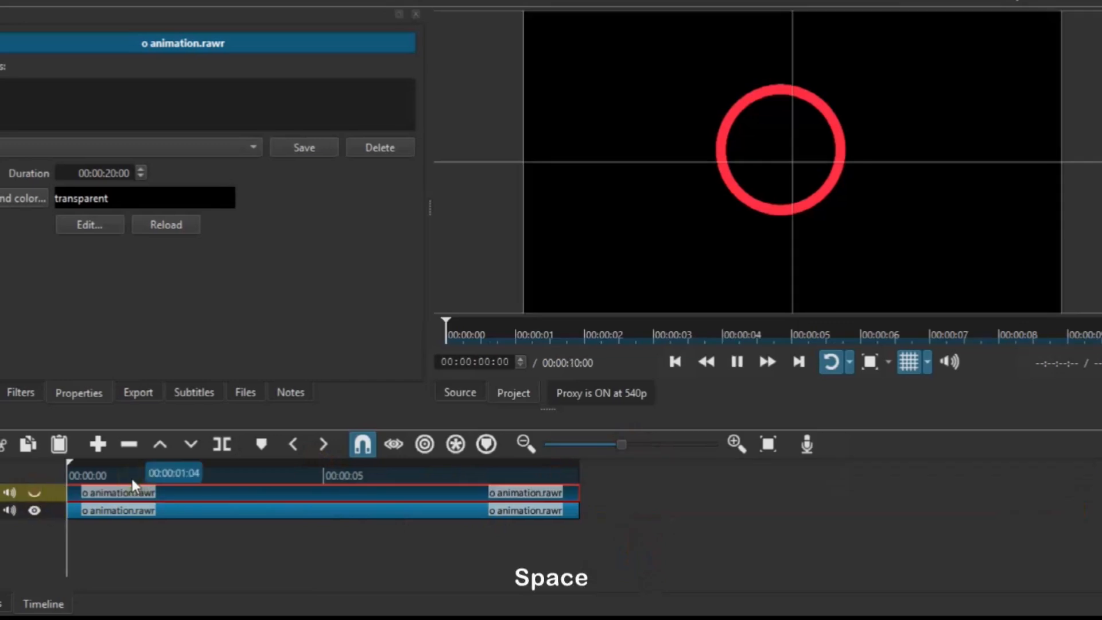
{"action": "key", "text": "space"}
{"action": "left_click", "coordinate": [35, 510]}
{"action": "key", "text": "space"}
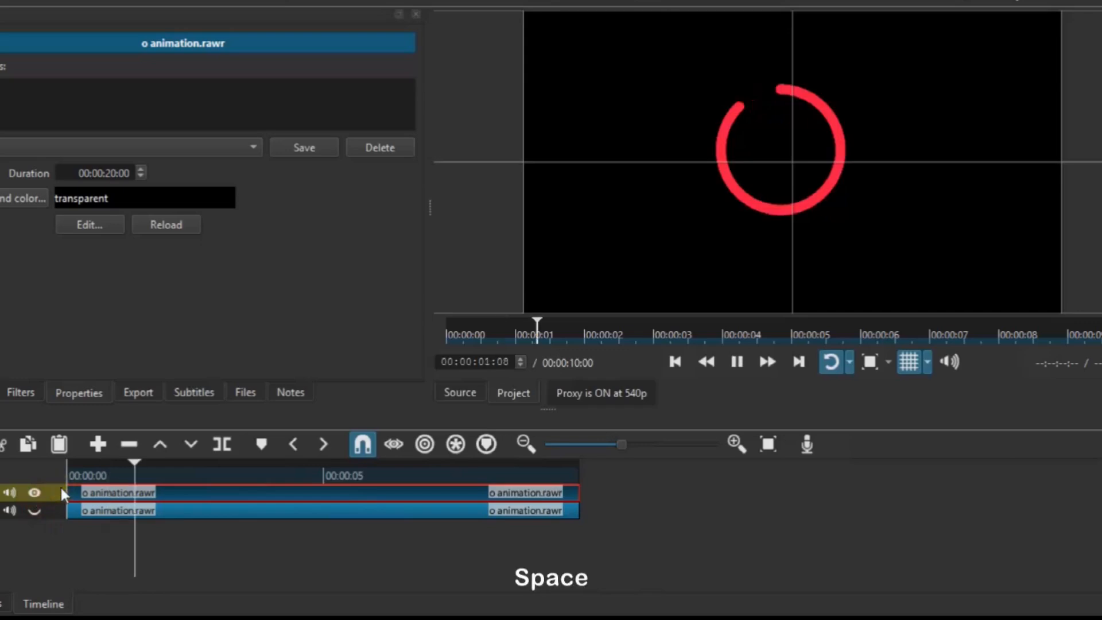
{"action": "key", "text": "space"}
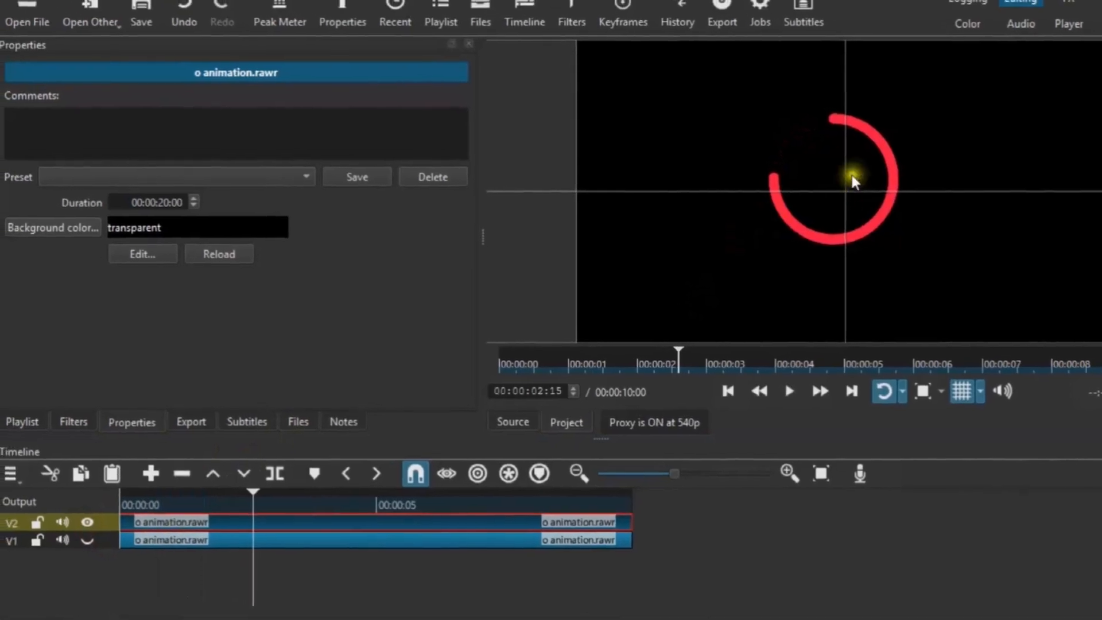
Add a Size, Position & Rotate filter to the V2 clip and centre its ring in the frame at position 41, 32
{"action": "left_click", "coordinate": [96, 430]}
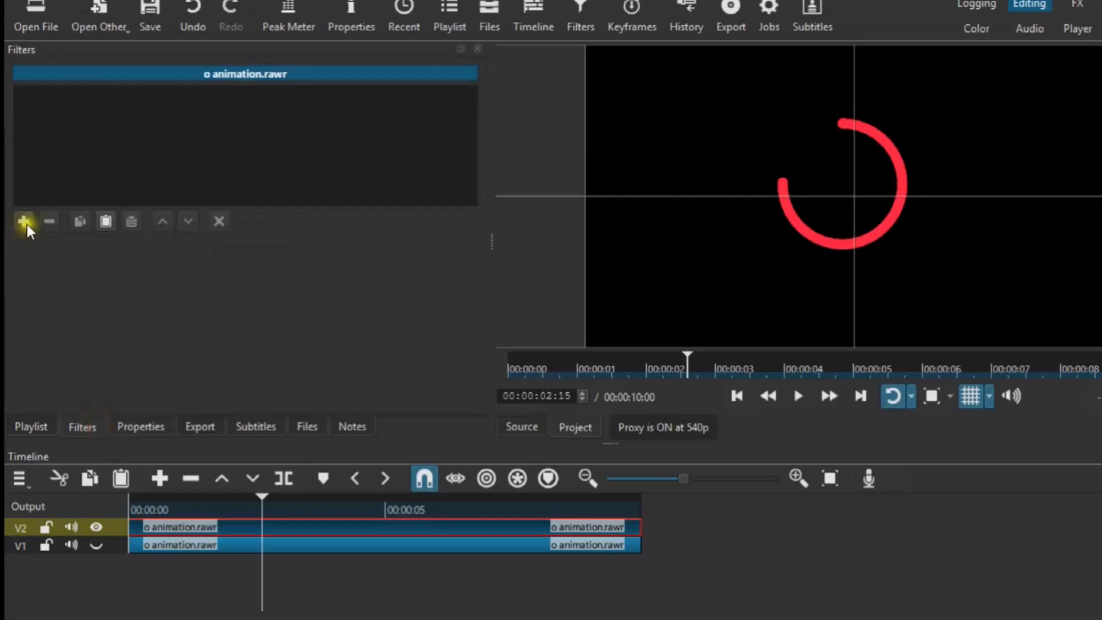
{"action": "left_click", "coordinate": [24, 221]}
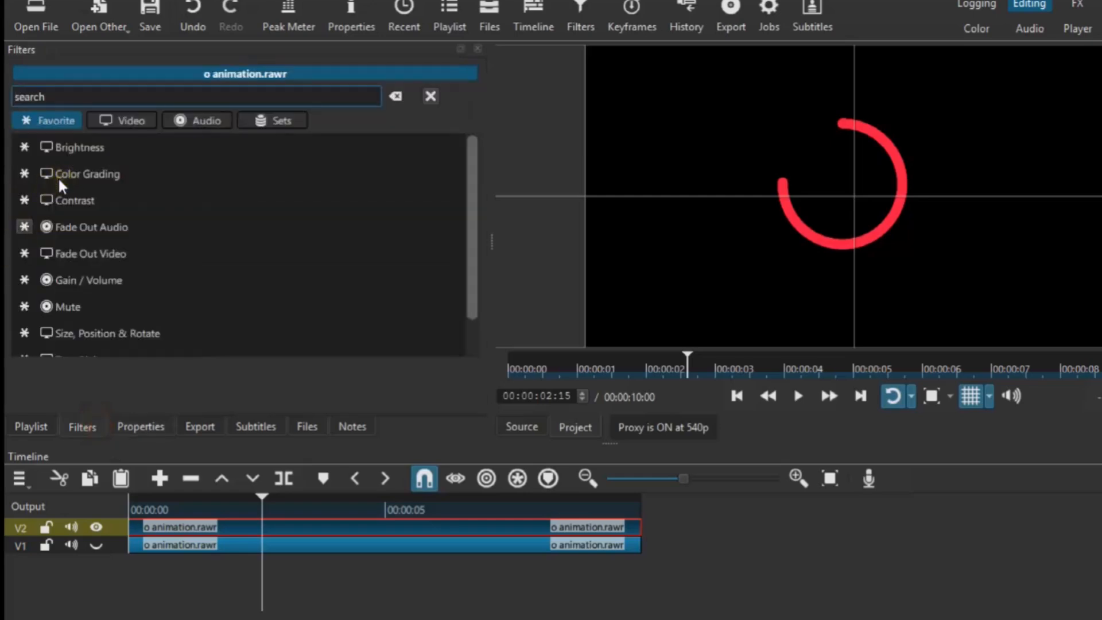
{"action": "type", "text": "posi"}
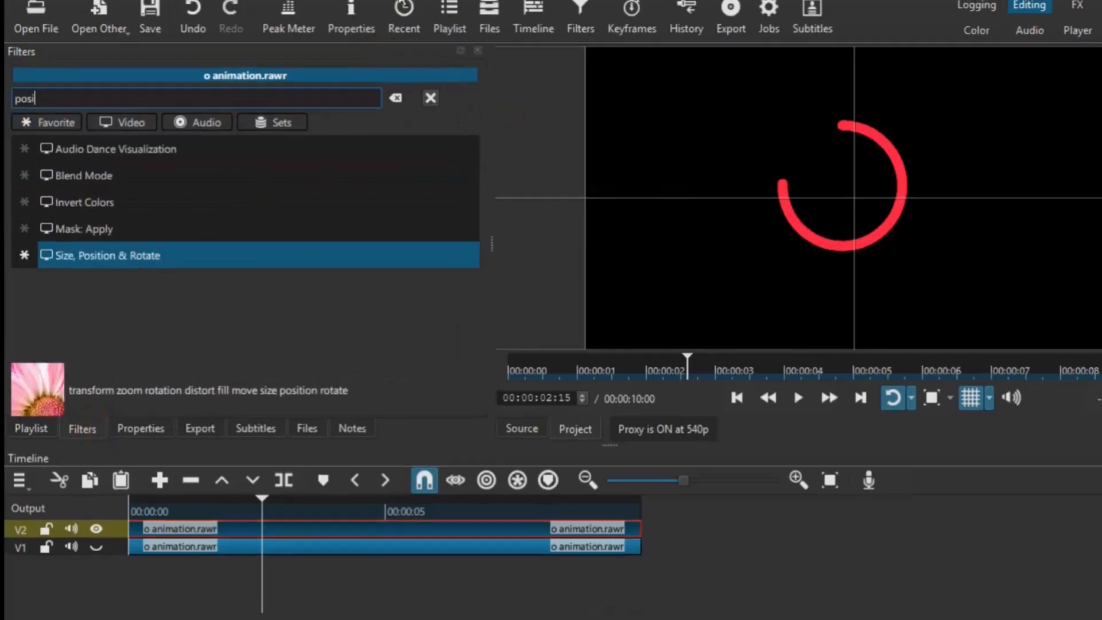
{"action": "key", "text": "Return"}
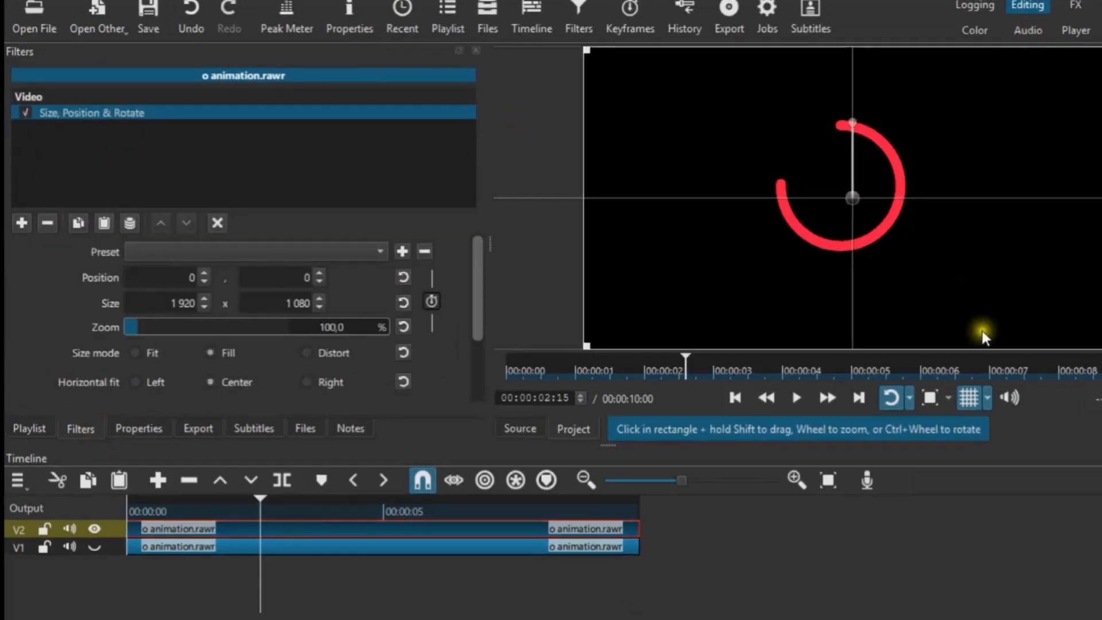
{"action": "left_click", "coordinate": [969, 397]}
{"action": "mouse_move", "coordinate": [851, 198]}
{"action": "left_mouse_down"}
{"action": "mouse_move", "coordinate": [902, 236]}
{"action": "mouse_move", "coordinate": [860, 207]}
{"action": "left_mouse_up"}
{"action": "left_click", "coordinate": [968, 397]}
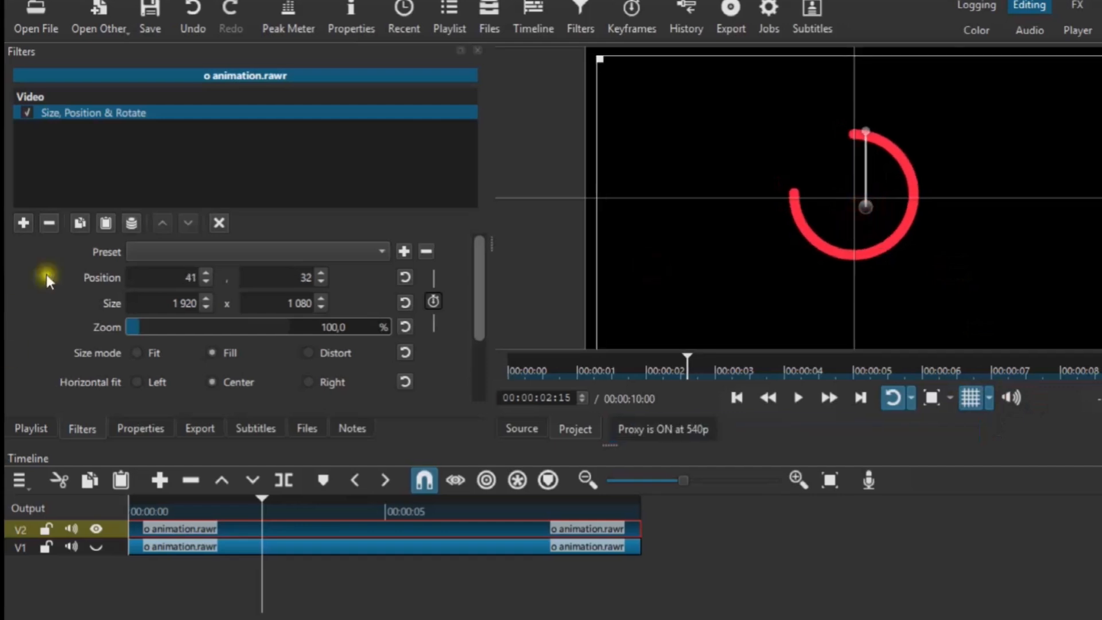
Unhide track V1 and copy the Size, Position & Rotate filter from the V2 clip to the V1 clip
{"action": "left_click", "coordinate": [85, 223]}
{"action": "left_click", "coordinate": [144, 239]}
{"action": "left_click", "coordinate": [68, 544]}
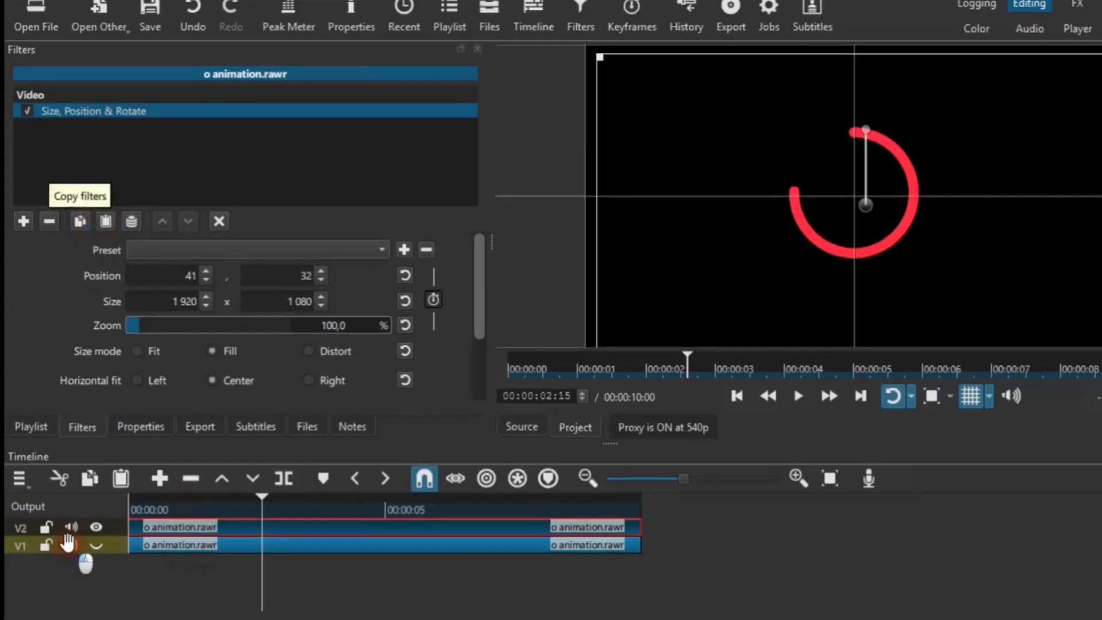
{"action": "left_click", "coordinate": [96, 545]}
{"action": "left_click", "coordinate": [175, 544]}
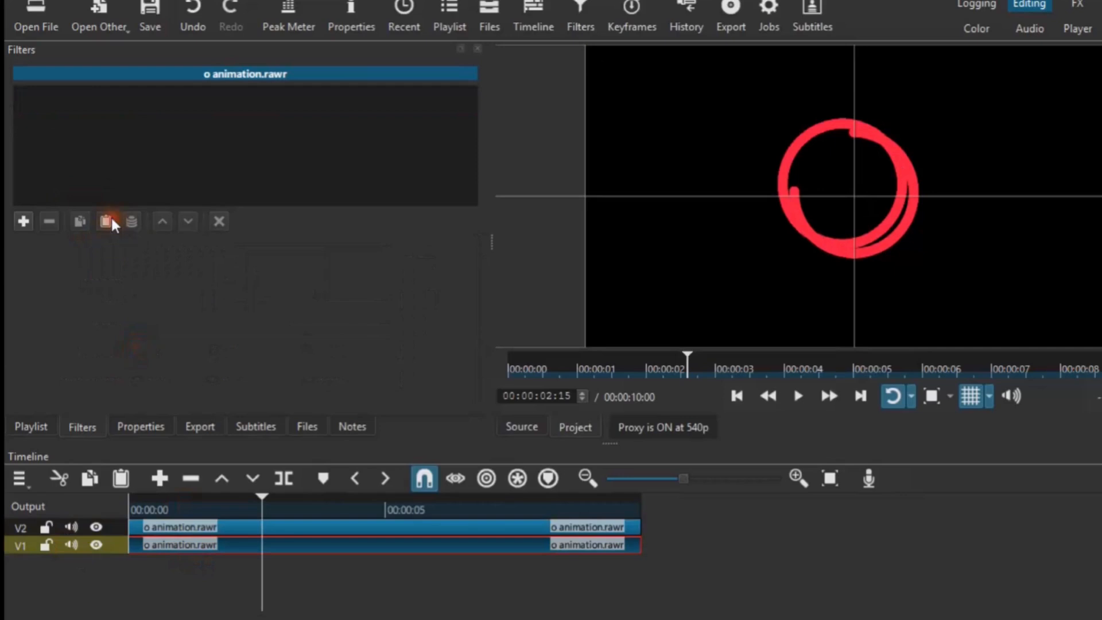
{"action": "left_click", "coordinate": [110, 219]}
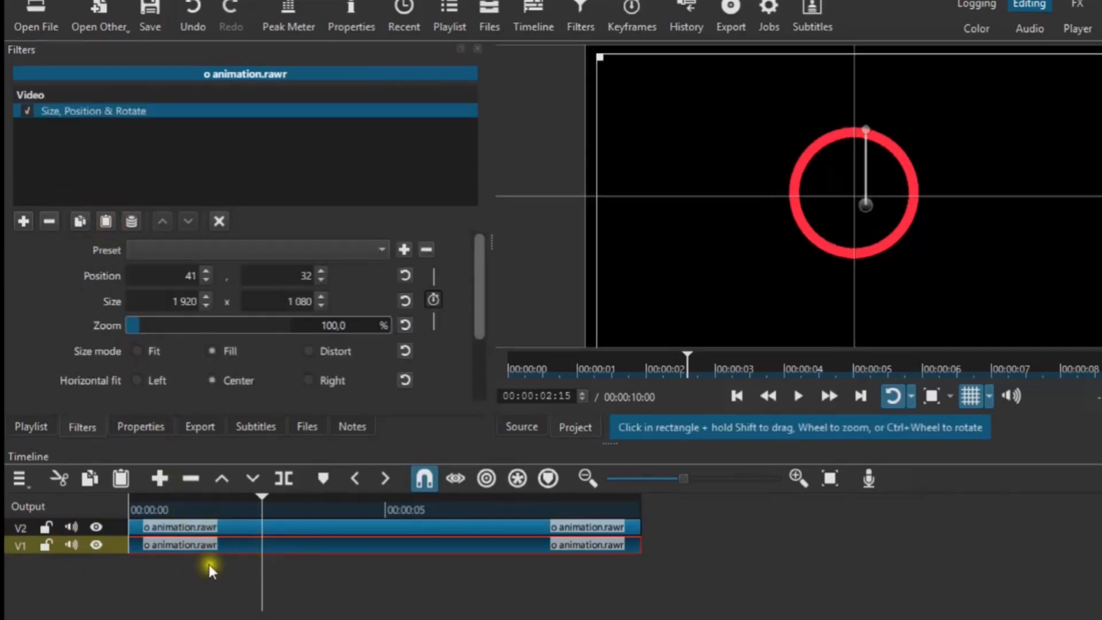
Add a Brightness filter to the V1 clip with its level at 200%
{"action": "left_click", "coordinate": [24, 221]}
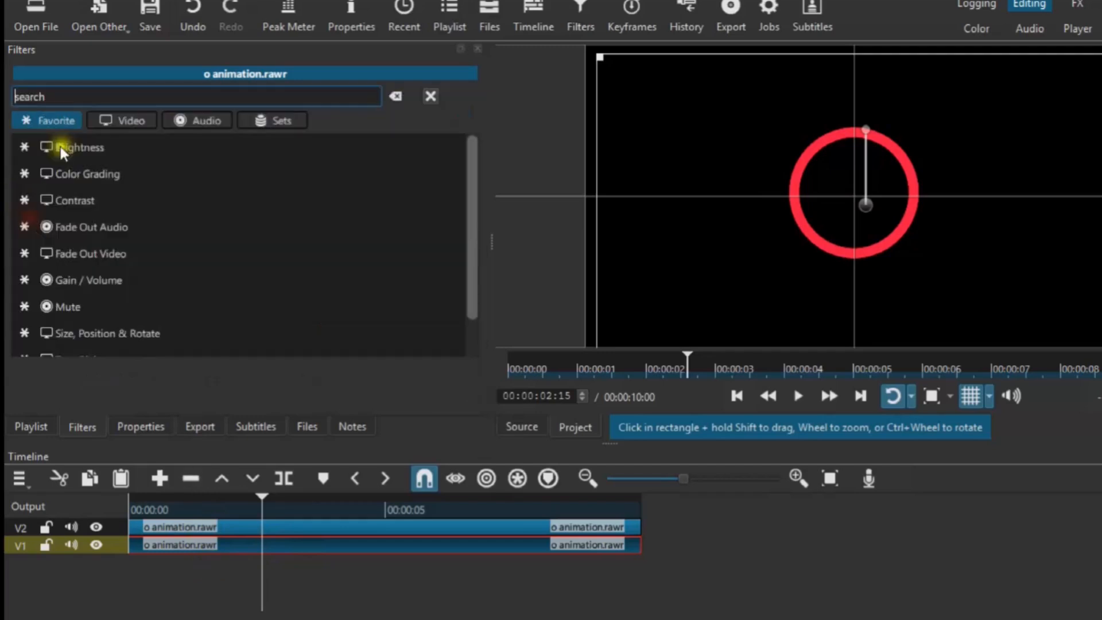
{"action": "left_click", "coordinate": [54, 145]}
{"action": "left_click", "coordinate": [316, 282]}
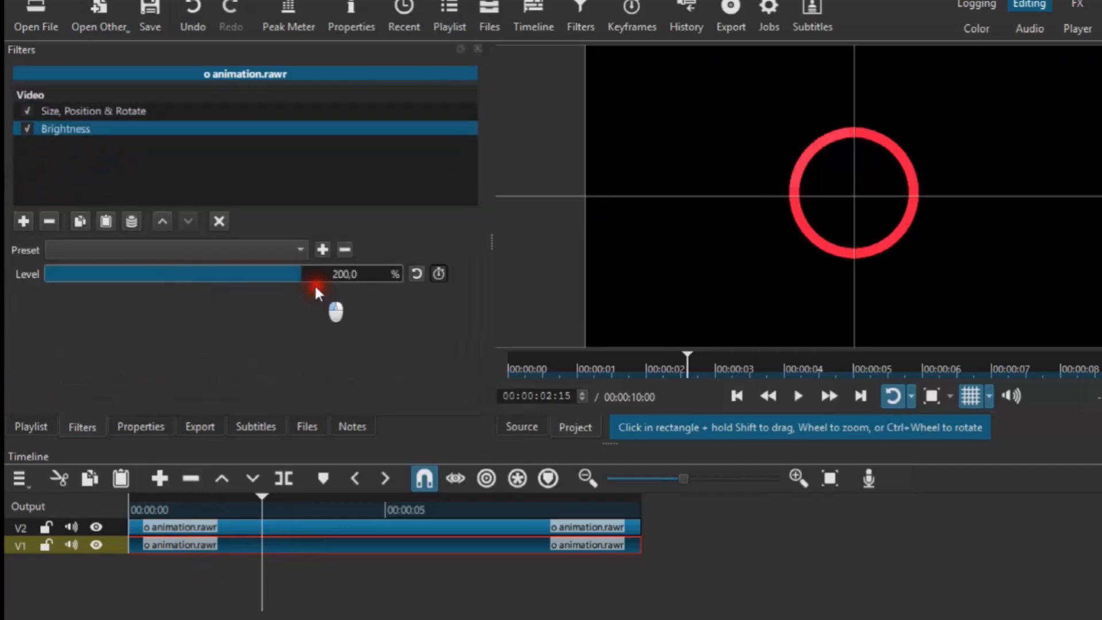
Add a Hue/Lightness/Saturation filter to the V1 clip and lower its saturation to 42%
{"action": "left_click", "coordinate": [24, 220]}
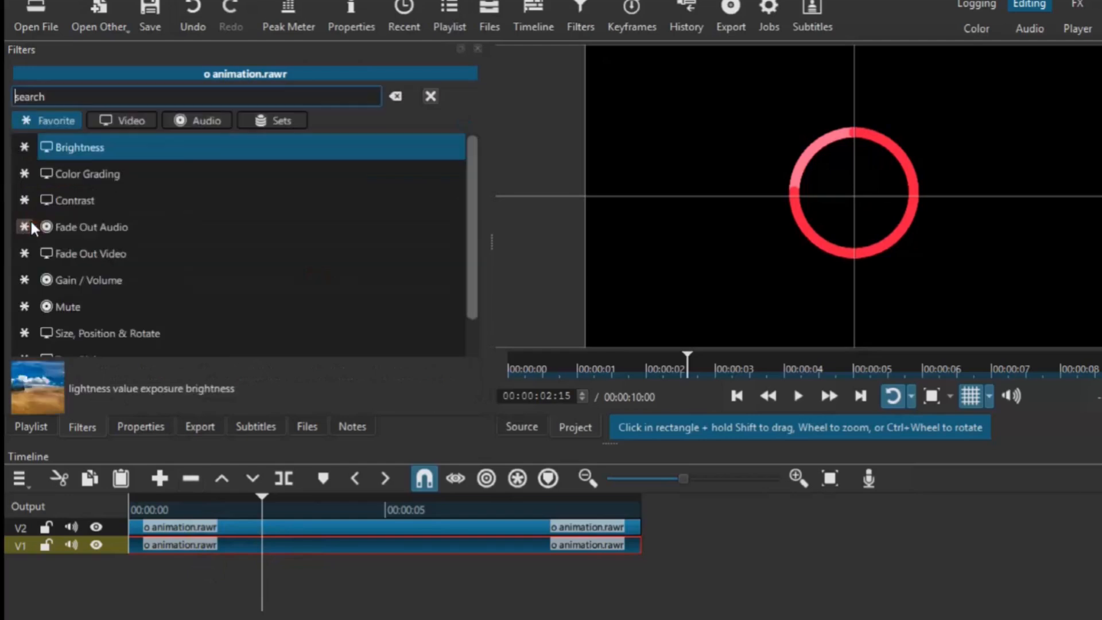
{"action": "type", "text": "satu"}
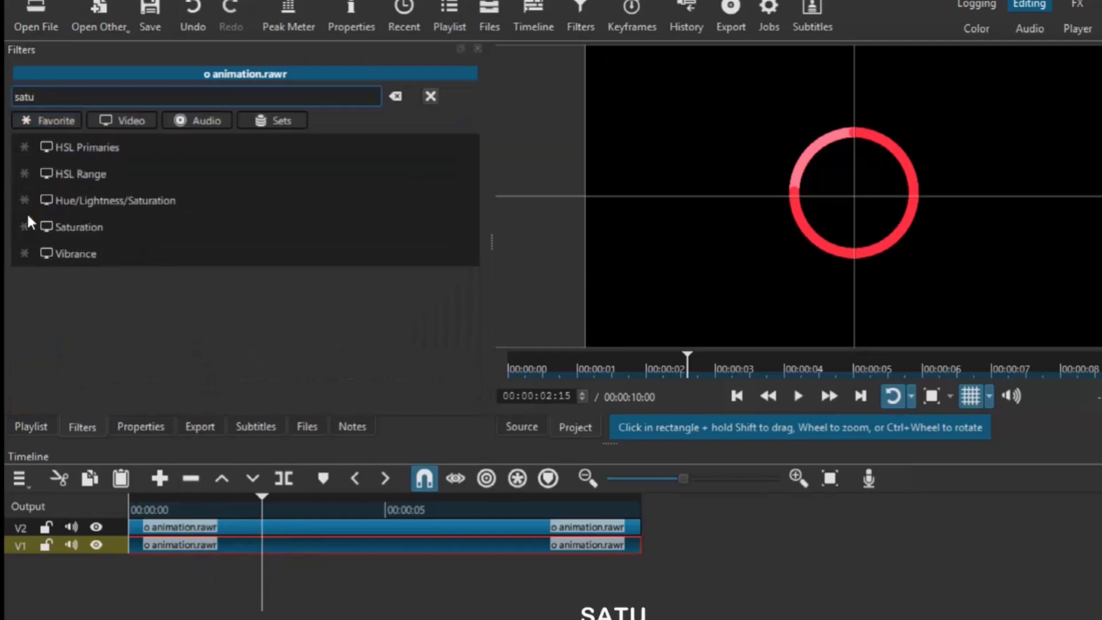
{"action": "left_click", "coordinate": [170, 204]}
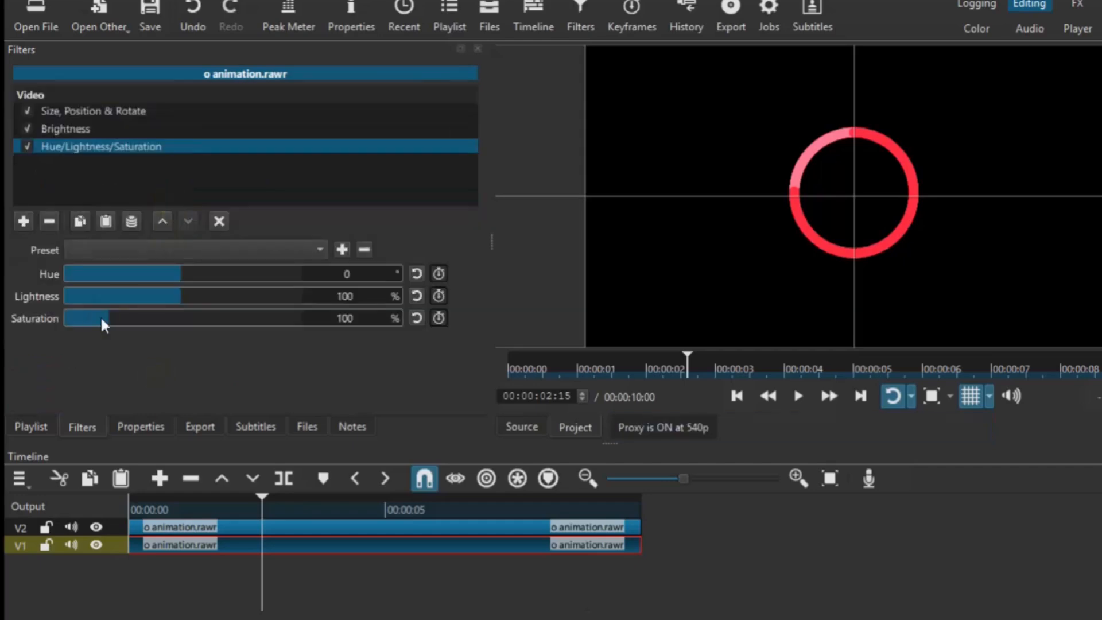
{"action": "left_click_drag", "start_coordinate": [104, 324], "coordinate": [88, 325]}
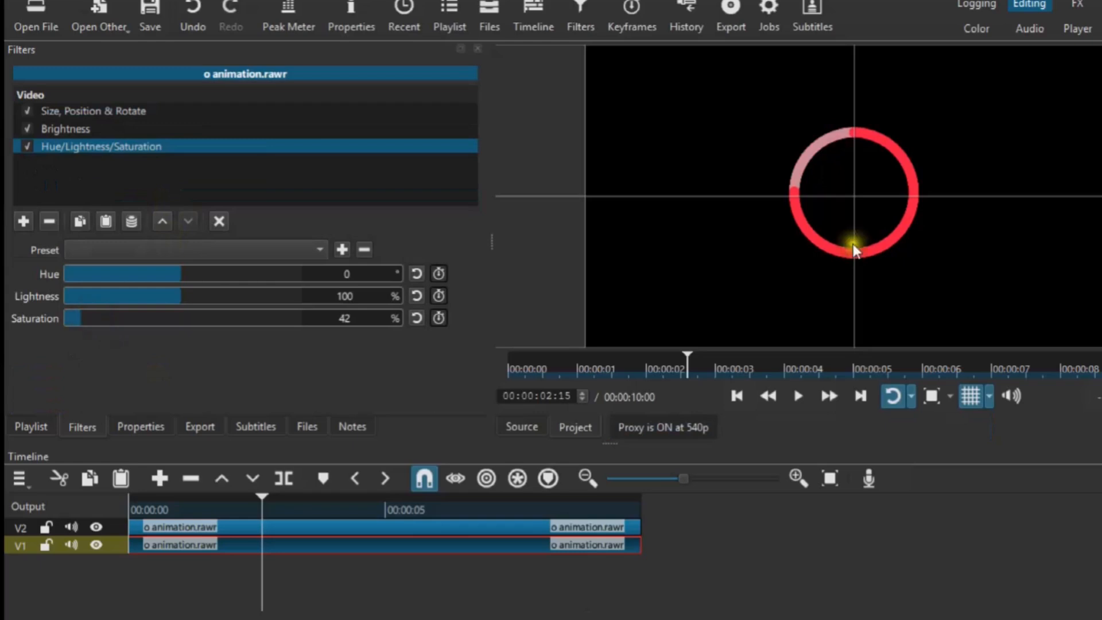
Import the countdown.srt file as a subtitle track
{"action": "left_click", "coordinate": [31, 427]}
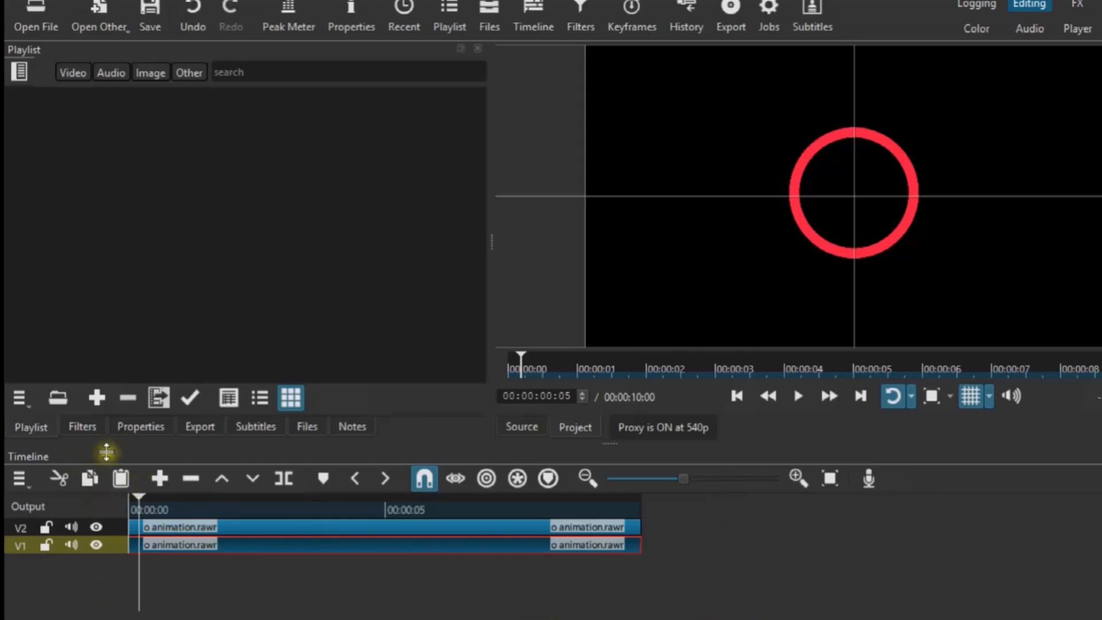
{"action": "left_click", "coordinate": [256, 426]}
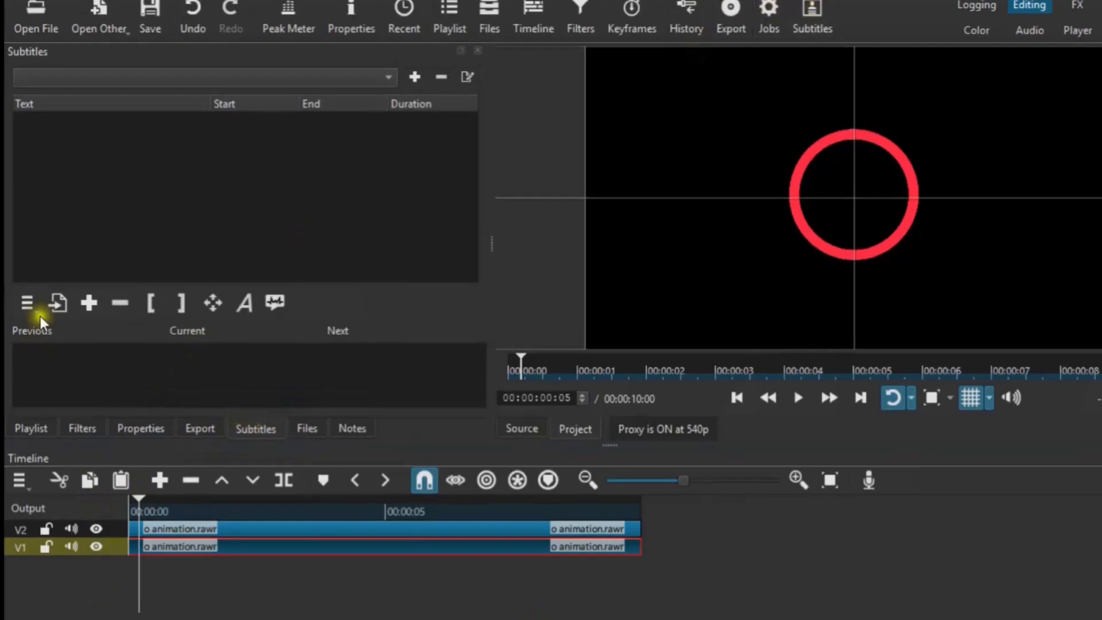
{"action": "left_click", "coordinate": [67, 301]}
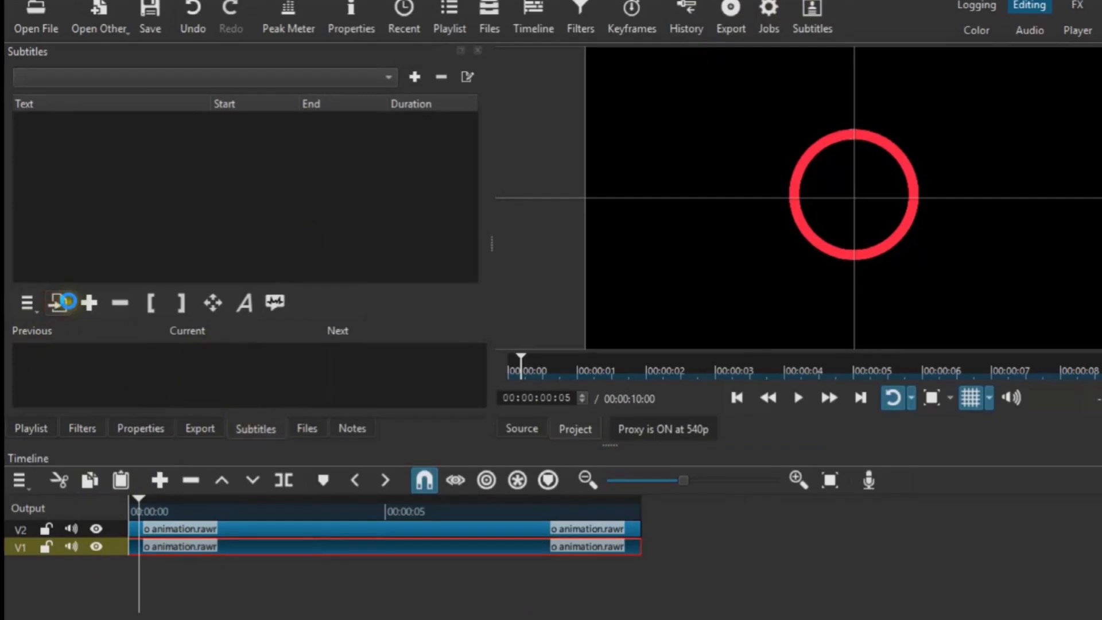
{"action": "left_click", "coordinate": [200, 118]}
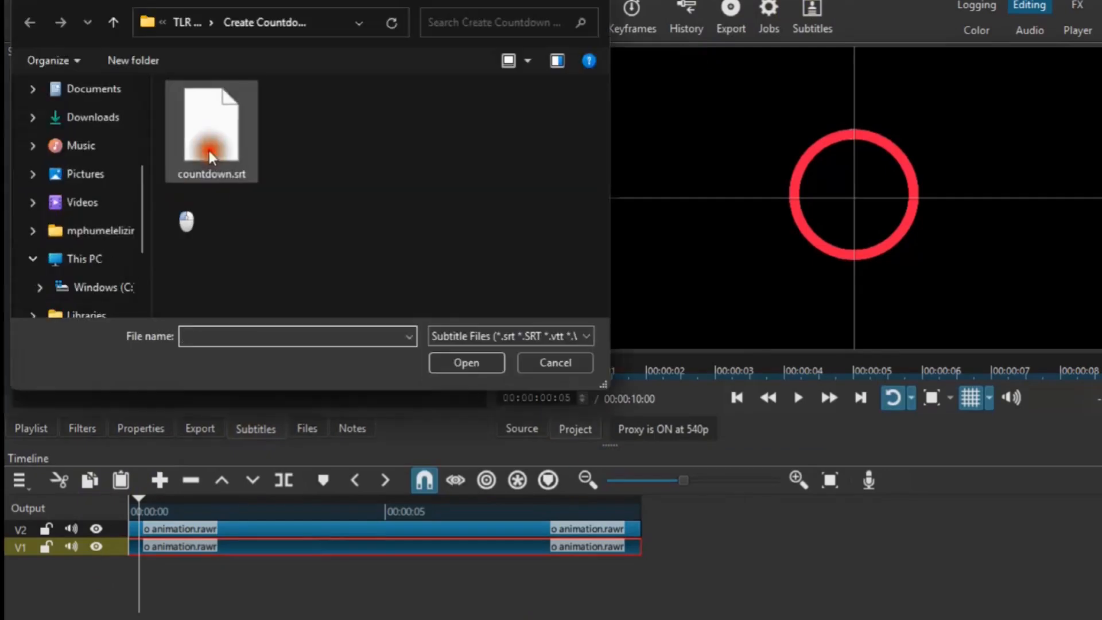
{"action": "left_click", "coordinate": [457, 363]}
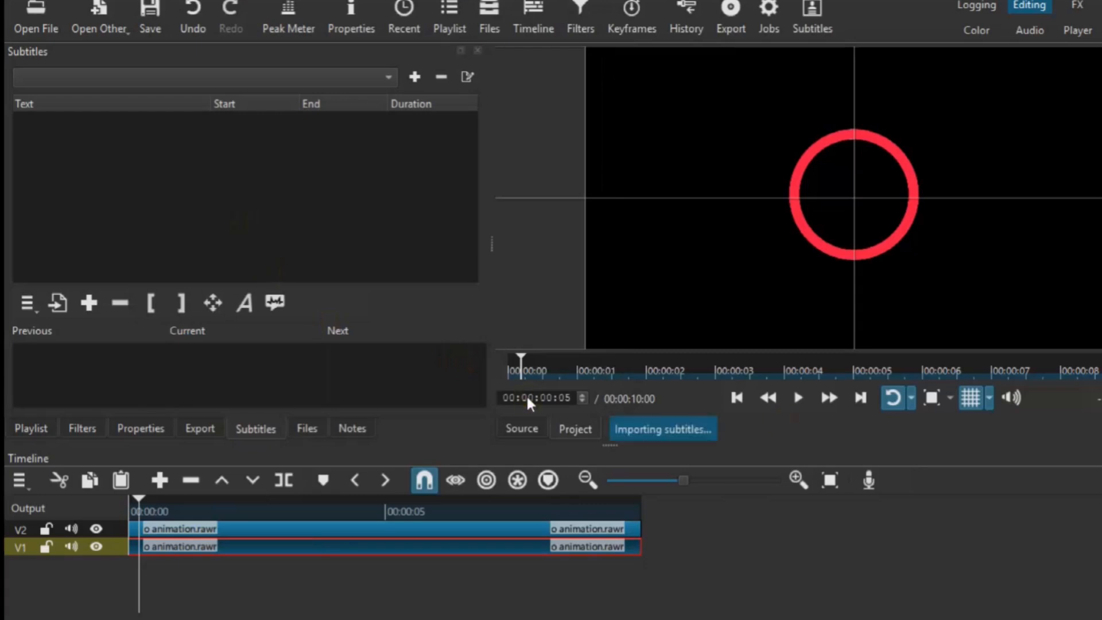
{"action": "left_click", "coordinate": [208, 192]}
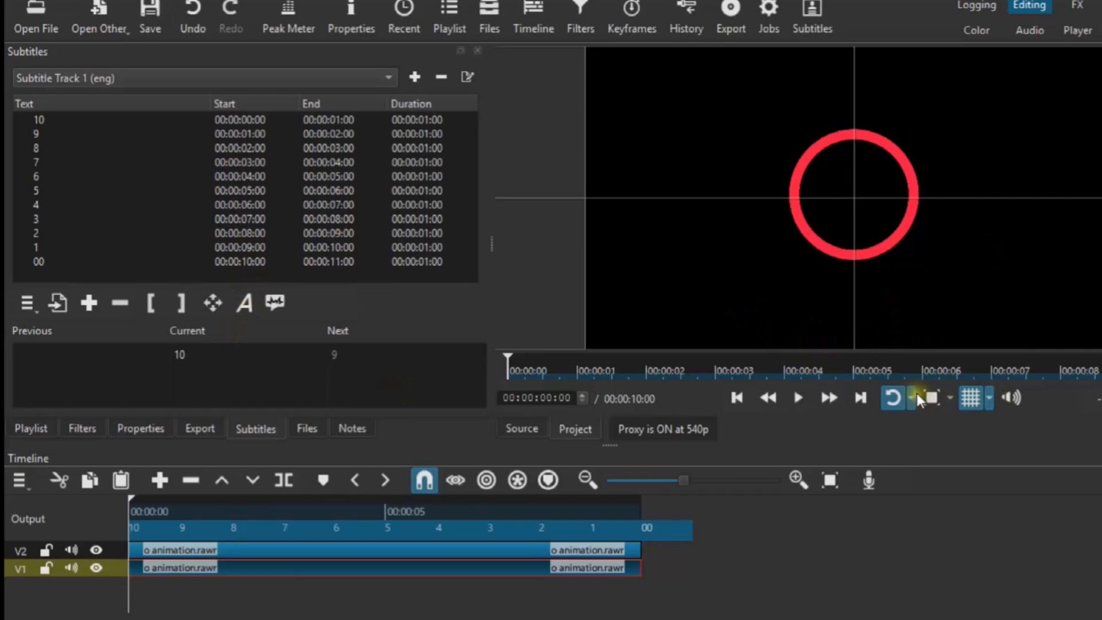
Generate text clips on the timeline from the imported countdown subtitles
{"action": "left_click", "coordinate": [26, 303]}
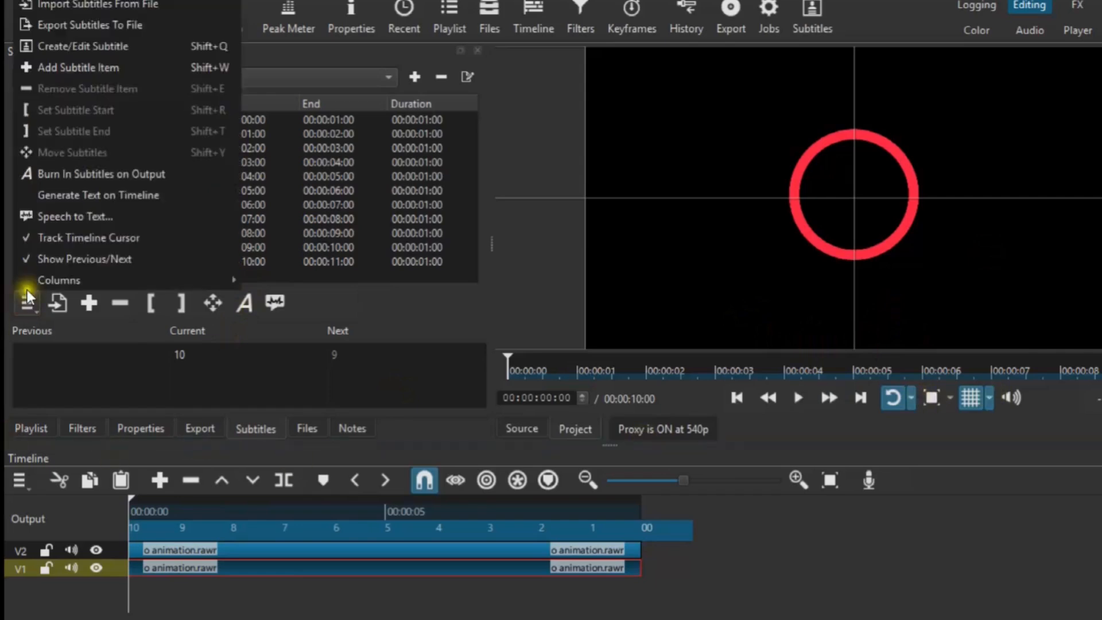
{"action": "left_click", "coordinate": [73, 196]}
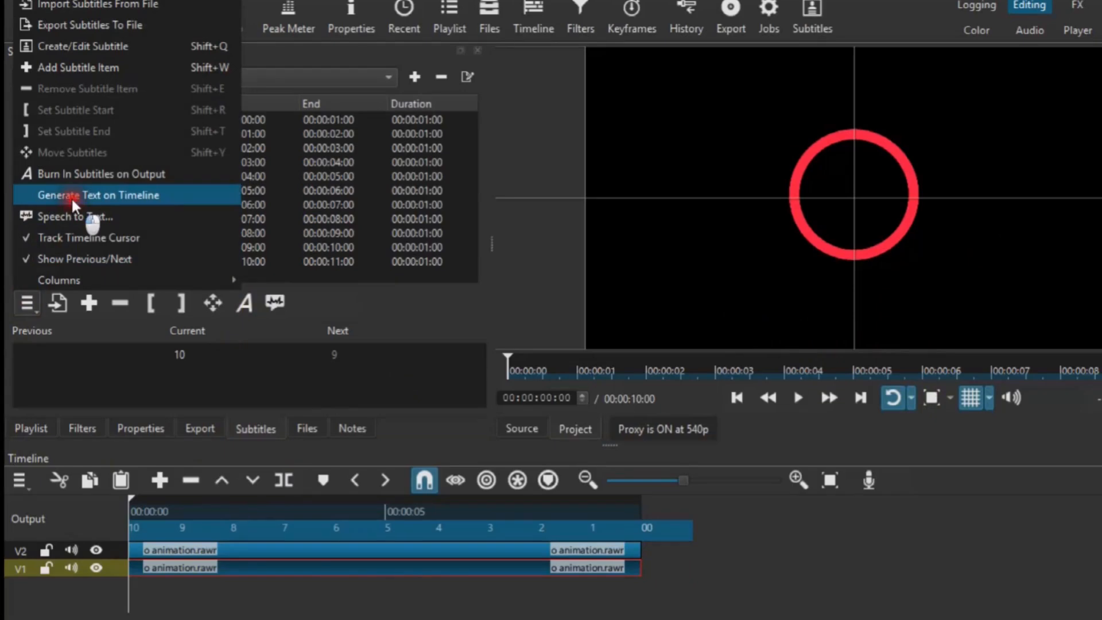
{"action": "left_click", "coordinate": [575, 316]}
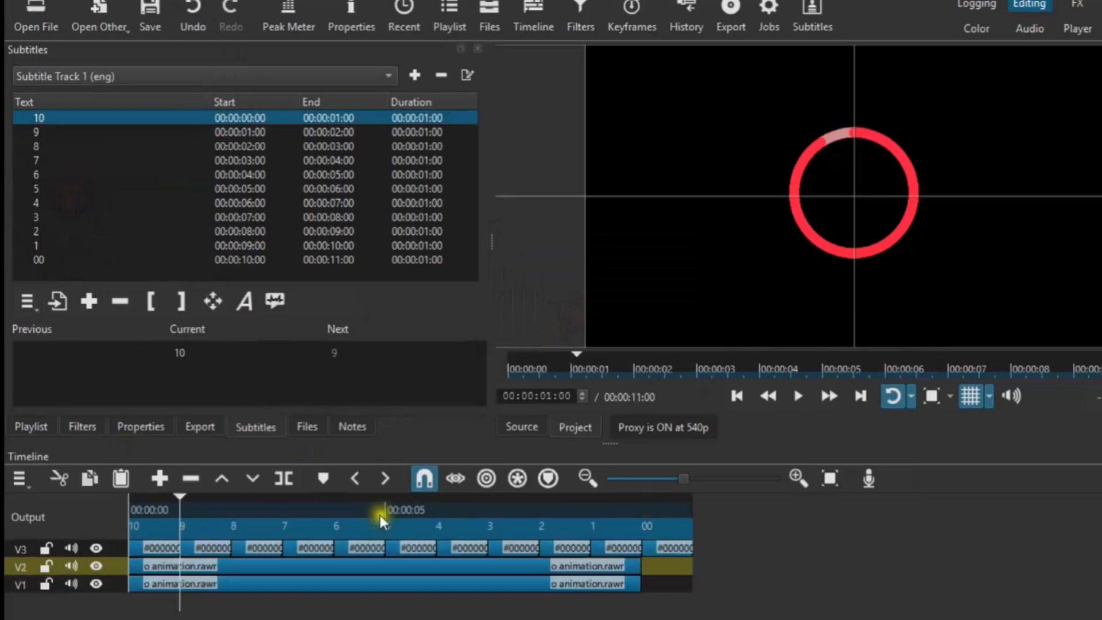
Add a Size, Position & Rotate filter to track V3 and move the countdown number up into the ring, to about position 0, -442
{"action": "key", "text": "Left"}
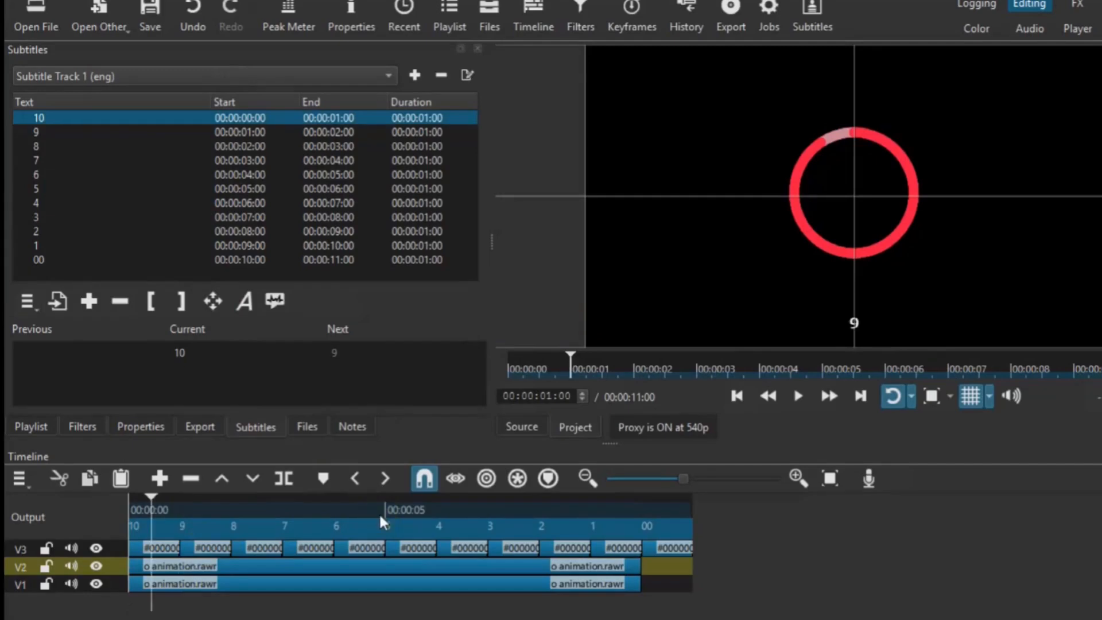
{"action": "left_click", "coordinate": [113, 542]}
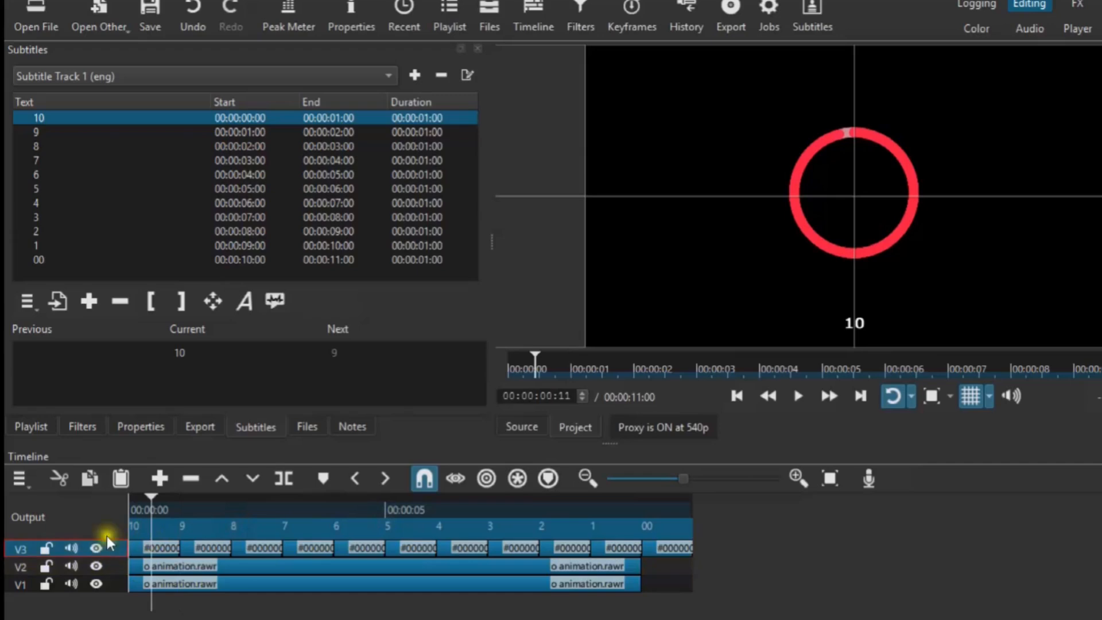
{"action": "left_click", "coordinate": [82, 427]}
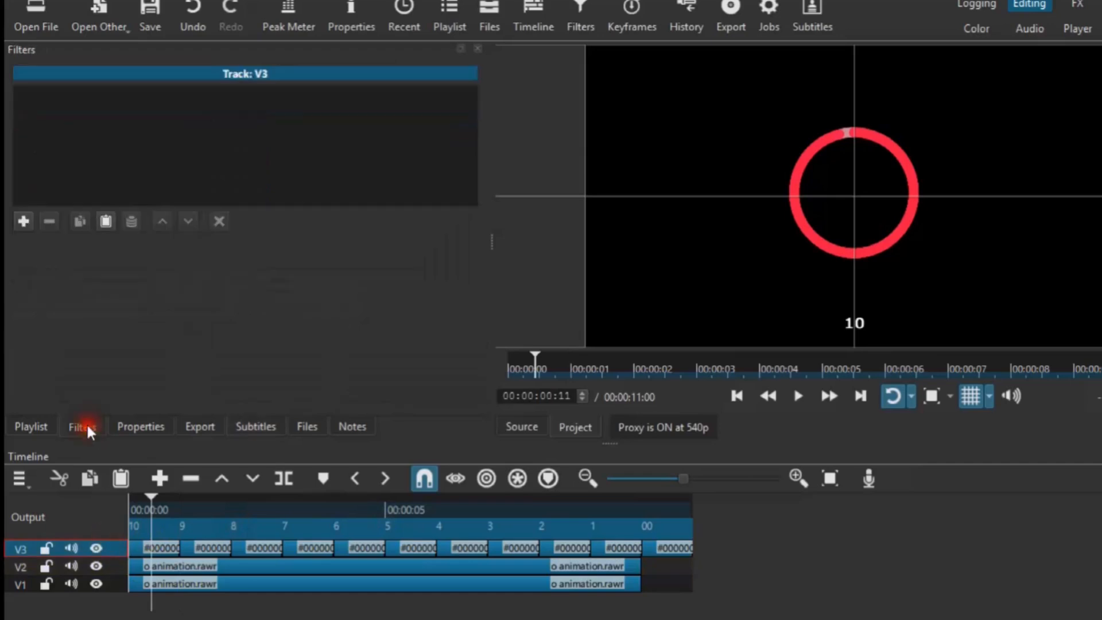
{"action": "left_click", "coordinate": [24, 221]}
{"action": "type", "text": "p"}
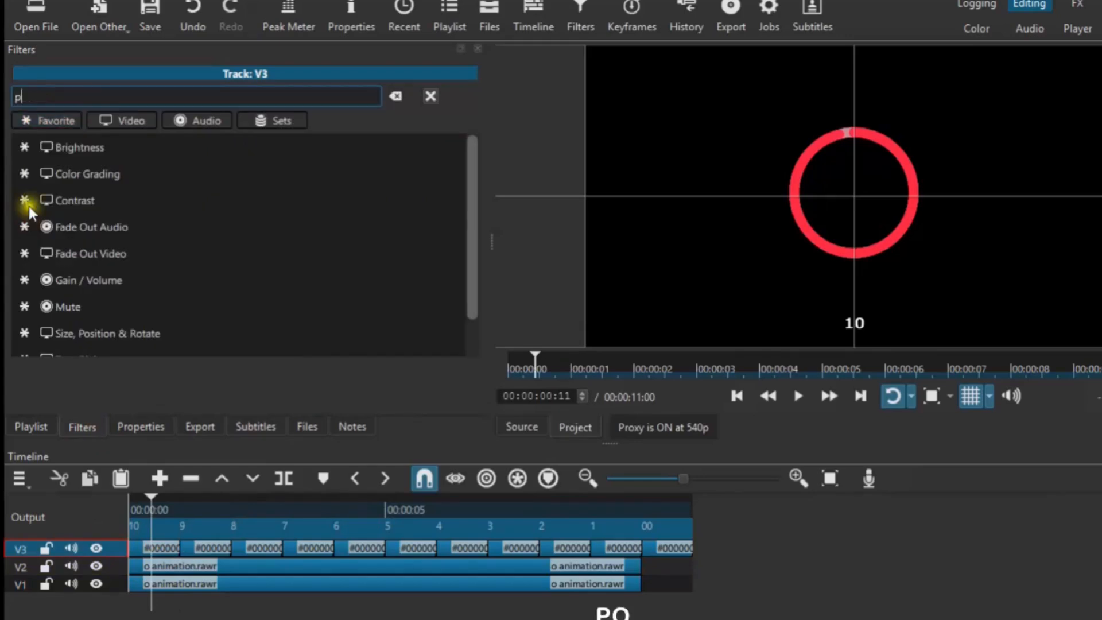
{"action": "type", "text": "osi"}
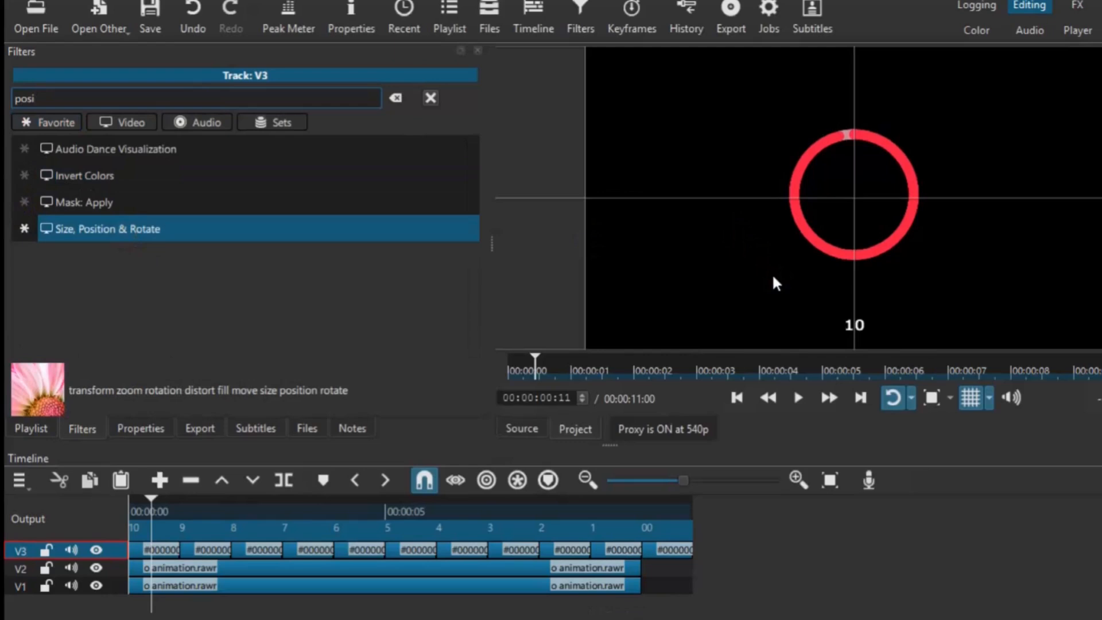
{"action": "key", "text": "Return"}
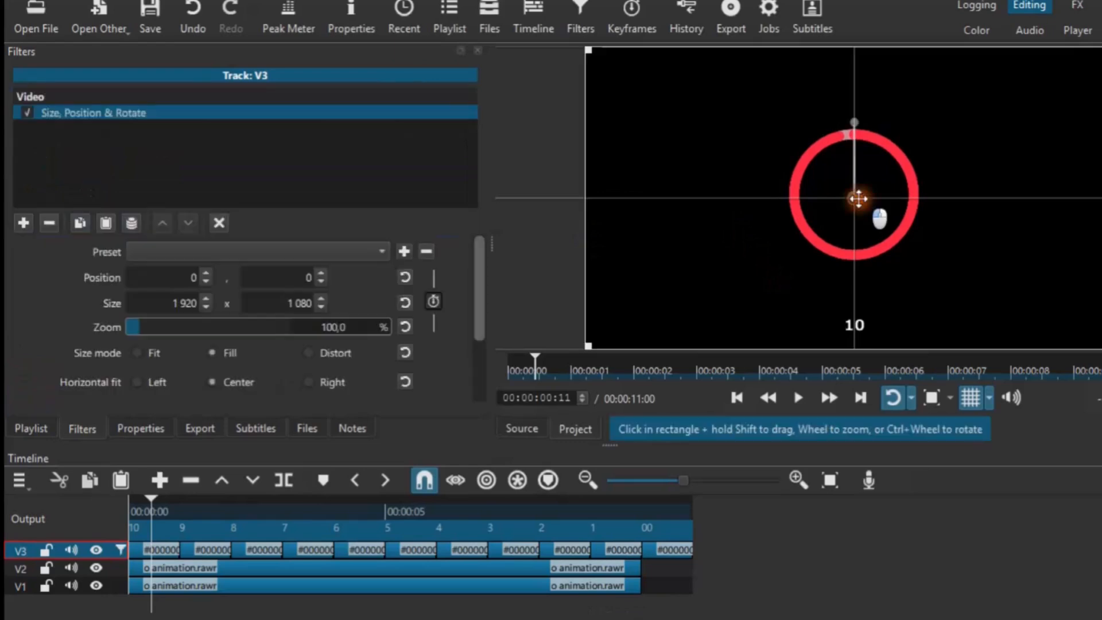
{"action": "left_click_drag", "start_coordinate": [866, 183], "coordinate": [857, 69]}
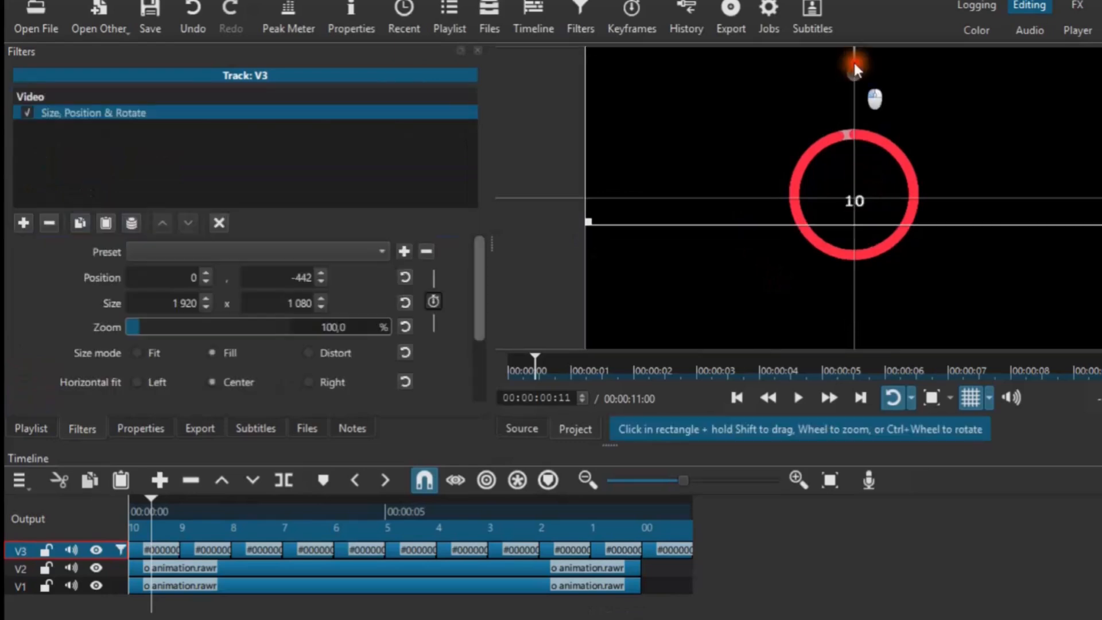
Enlarge the V3 countdown number to about 211.7% zoom and centre it in the ring, at about position -1072, -1551
{"action": "left_click_drag", "start_coordinate": [150, 329], "coordinate": [170, 328]}
{"action": "left_click", "coordinate": [911, 397]}
{"action": "left_click", "coordinate": [931, 397]}
{"action": "left_click_drag", "start_coordinate": [857, 140], "coordinate": [859, 32]}
{"action": "left_click", "coordinate": [931, 397]}
{"action": "key", "text": "alt"}
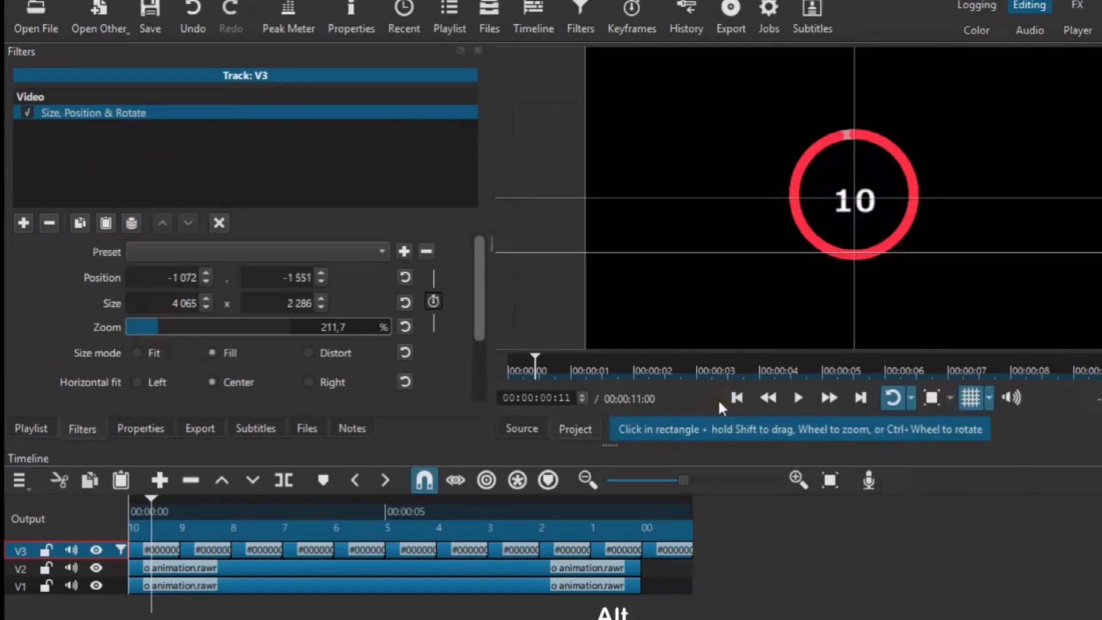
Play the countdown from the beginning to check the enlarged numbers inside the ring, and pause the playback partway through
{"action": "key", "text": "alt+Left"}
{"action": "key", "text": "space"}
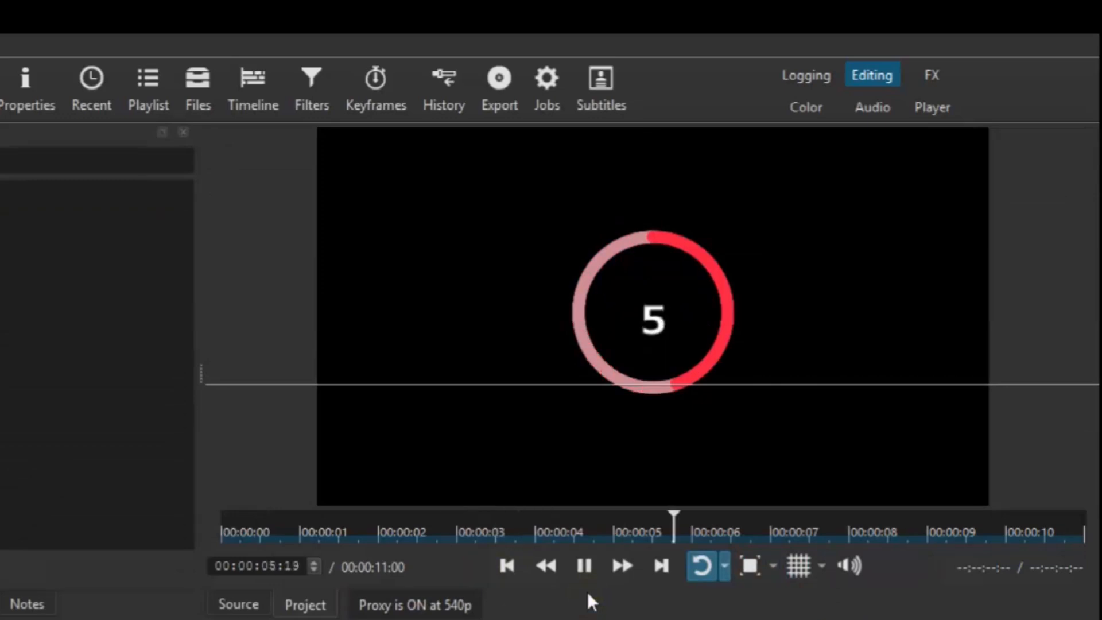
{"action": "left_click", "coordinate": [586, 568]}
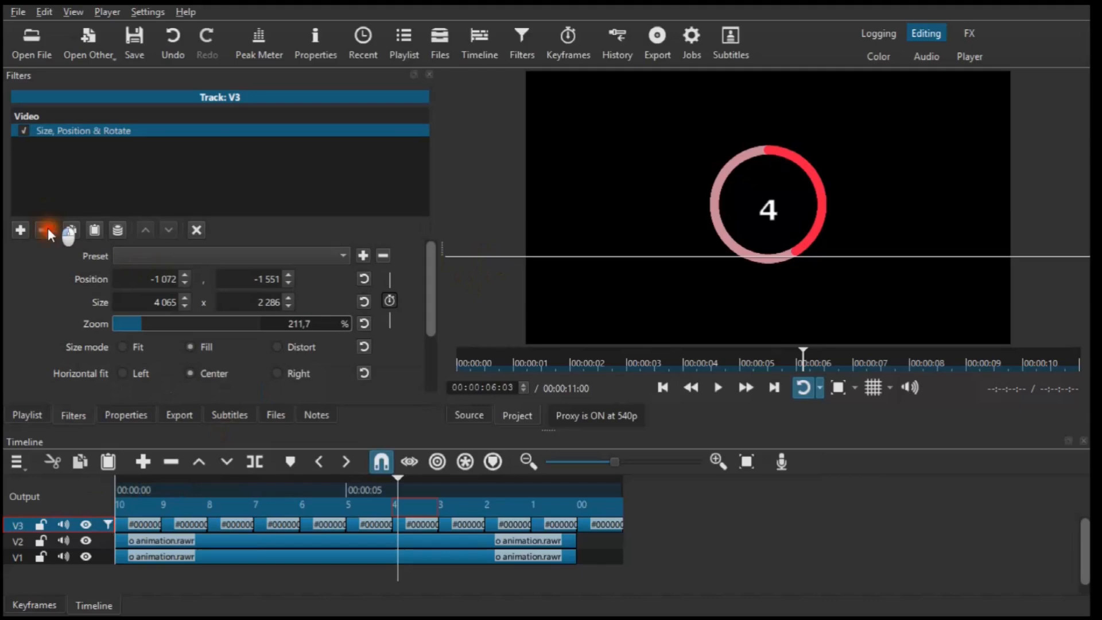
Remove the Size, Position & Rotate filter from track V3 and select the first text clip with the timeline fitted to view
{"action": "left_click", "coordinate": [43, 230]}
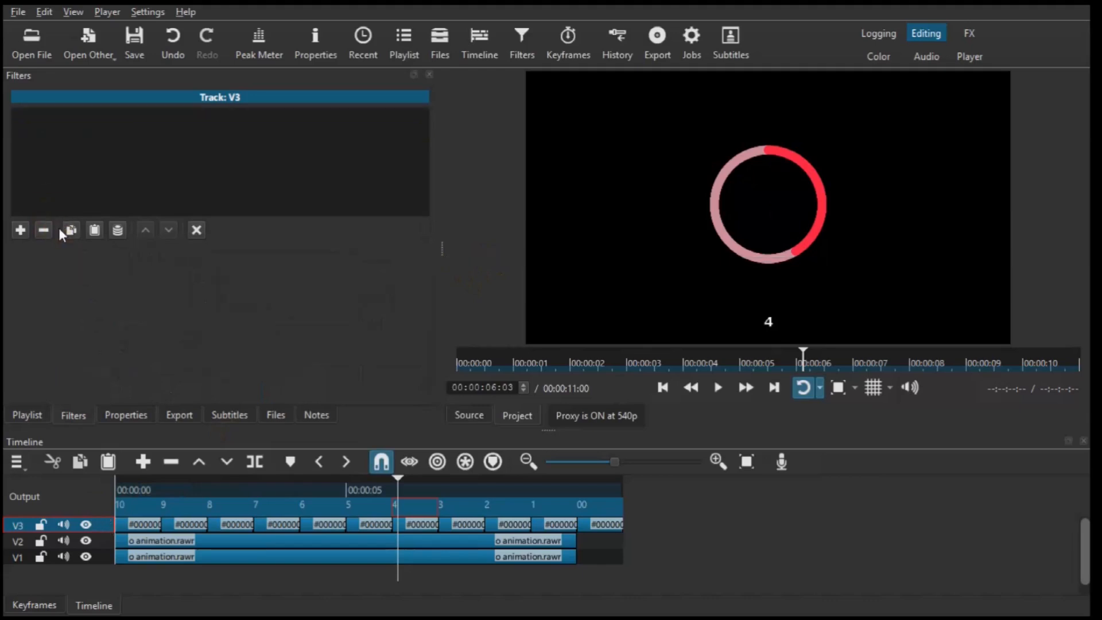
{"action": "left_click", "coordinate": [133, 524]}
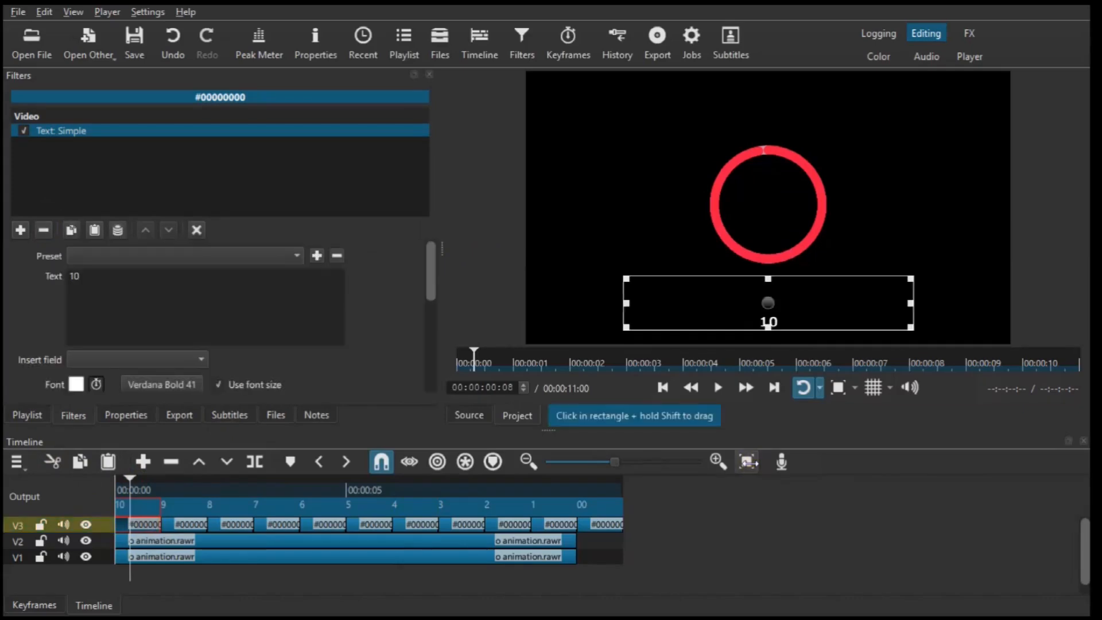
{"action": "left_click", "coordinate": [754, 463]}
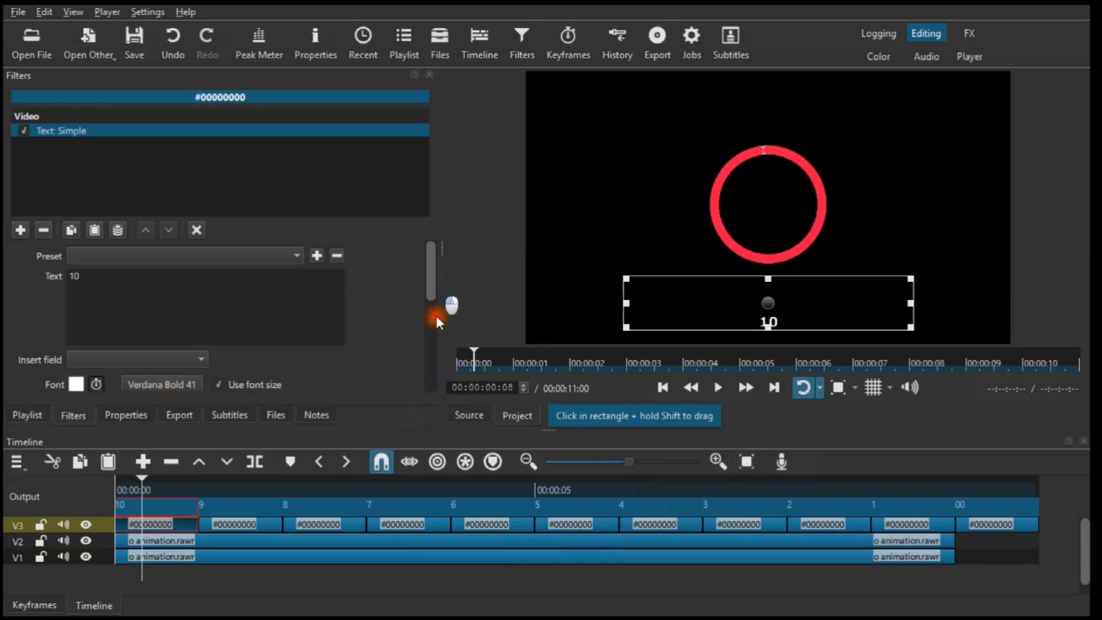
Set the "10" text's vertical fit to Middle and stretch its box to the full frame height, at position 384, 0 and size 1152 x 1080
{"action": "scroll", "coordinate": [436, 315], "scroll_direction": "down", "scroll_amount": 10}
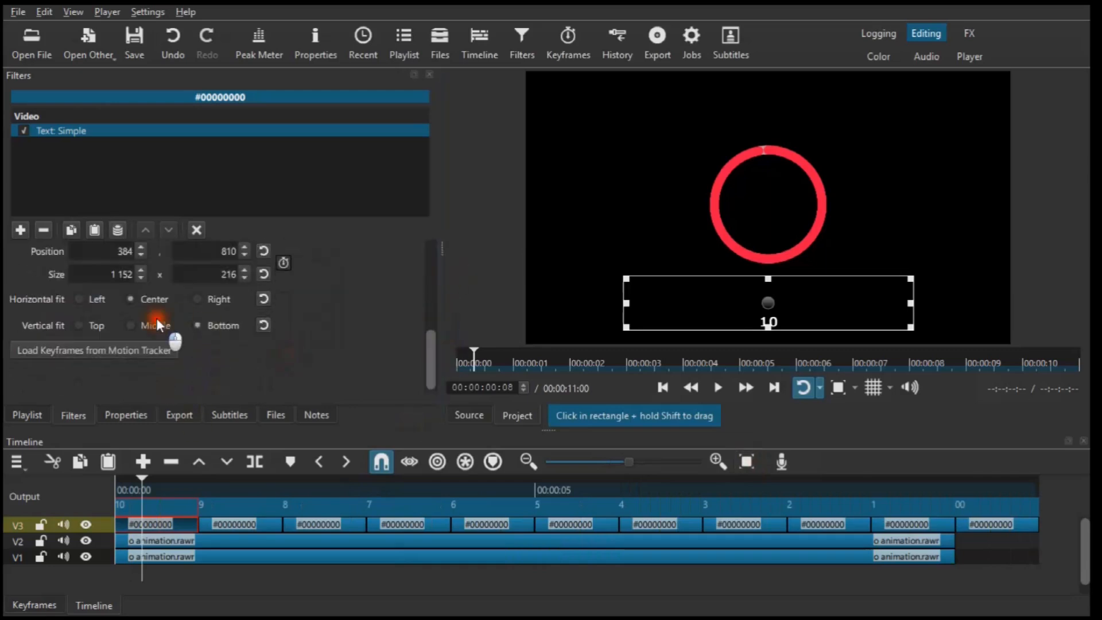
{"action": "left_click", "coordinate": [158, 325]}
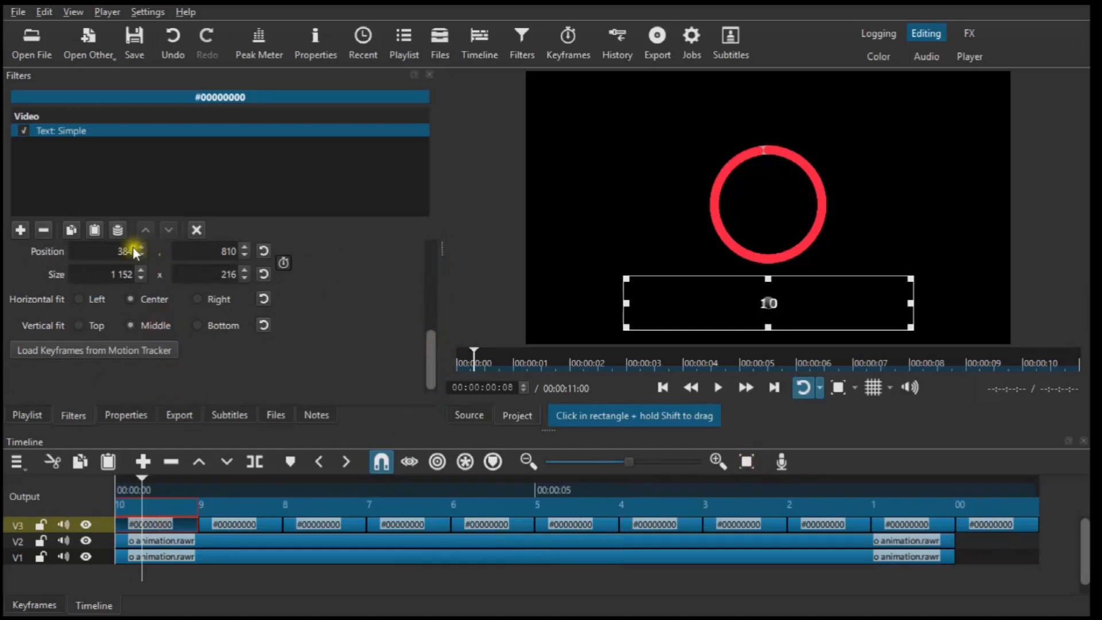
{"action": "scroll", "coordinate": [135, 253], "scroll_direction": "up", "scroll_amount": 2}
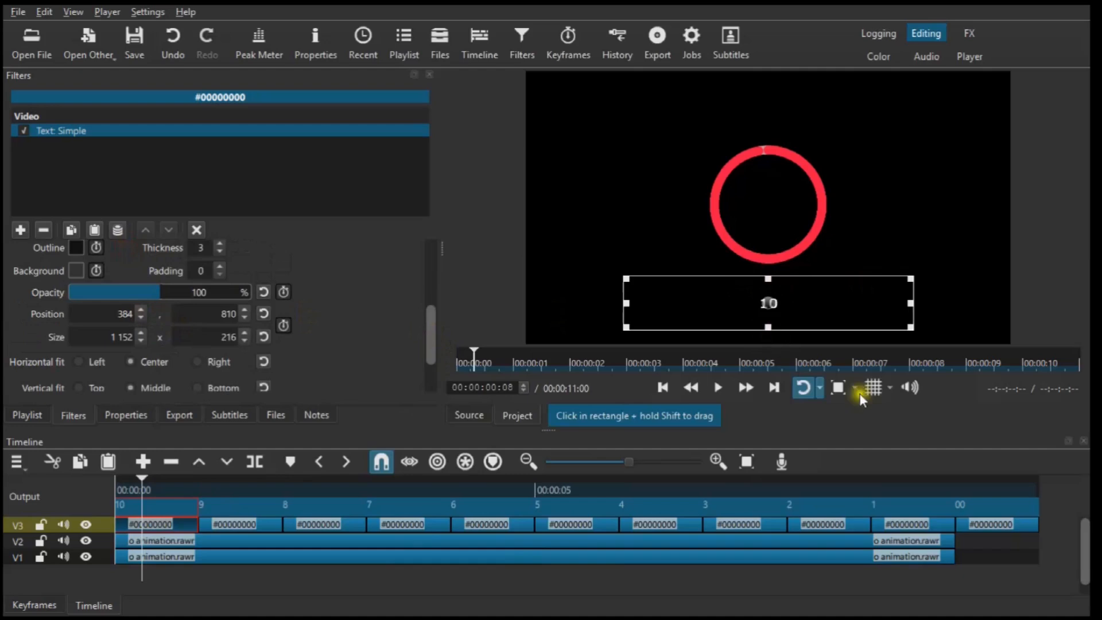
{"action": "left_click", "coordinate": [874, 387]}
{"action": "left_click_drag", "start_coordinate": [769, 325], "coordinate": [774, 343]}
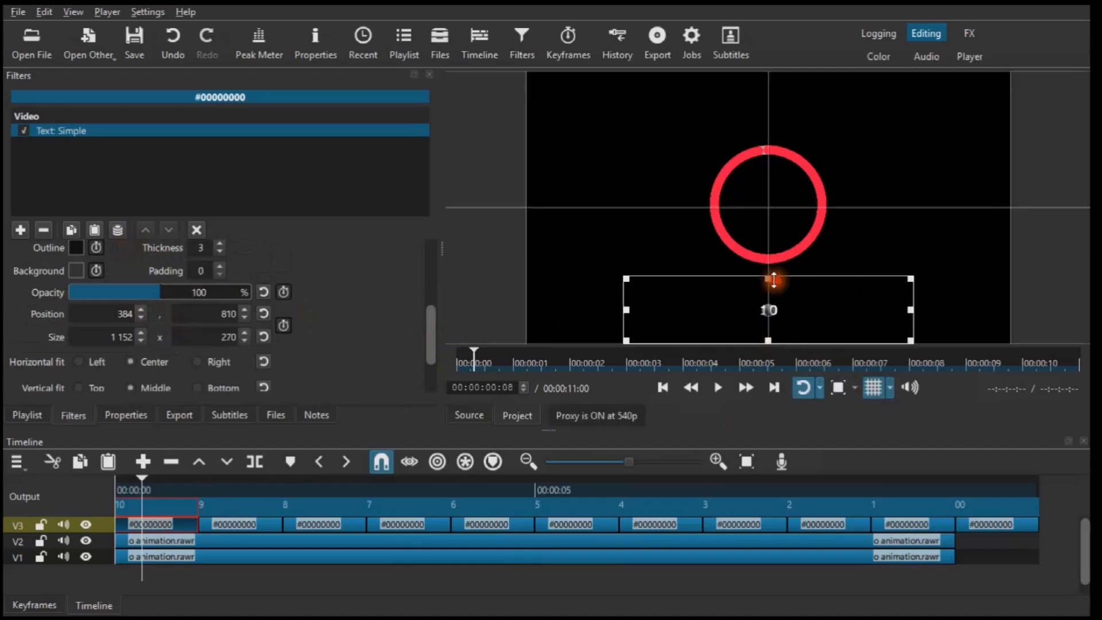
{"action": "left_click_drag", "start_coordinate": [773, 280], "coordinate": [772, 74]}
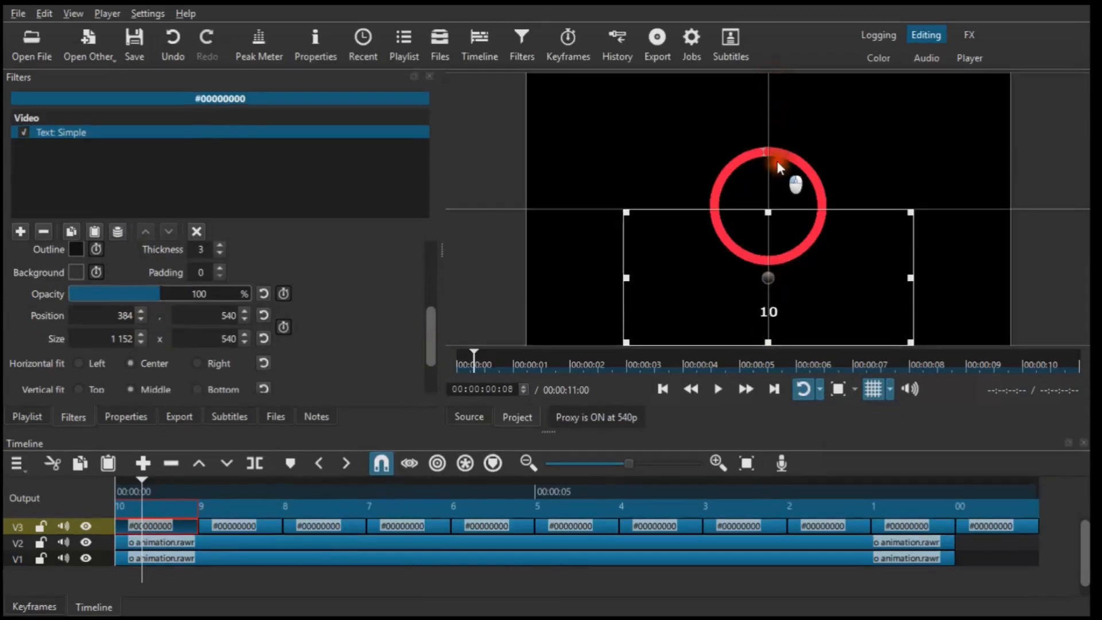
{"action": "left_click_drag", "start_coordinate": [786, 165], "coordinate": [769, 74]}
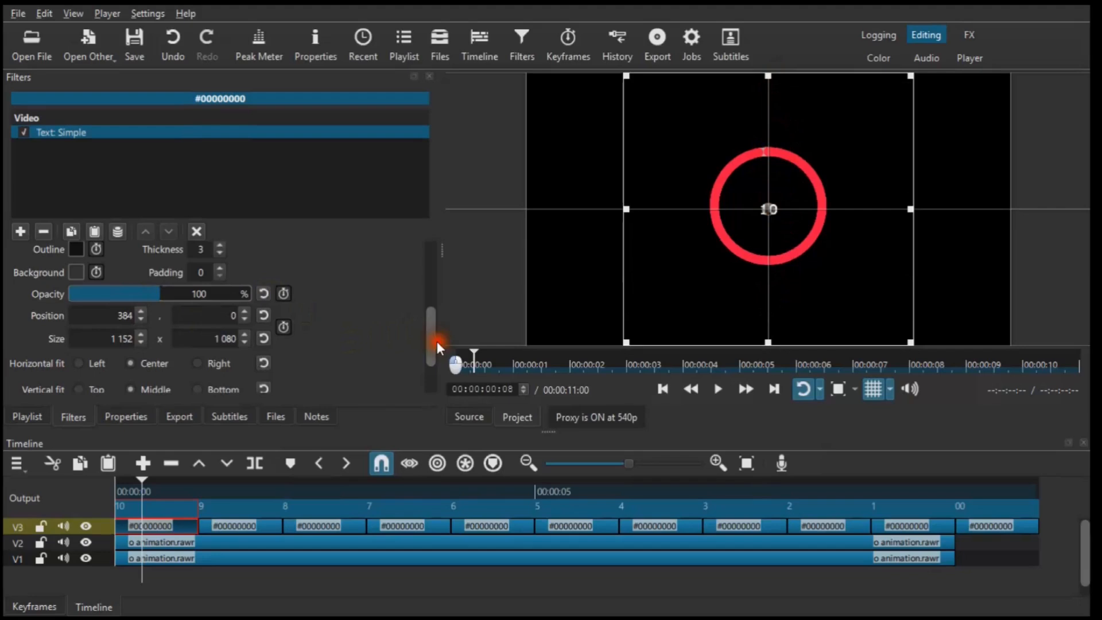
Set the "10" text's font to Liberation Serif Bold at size 130 and its outline thickness to 0
{"action": "left_click_drag", "start_coordinate": [437, 344], "coordinate": [436, 292]}
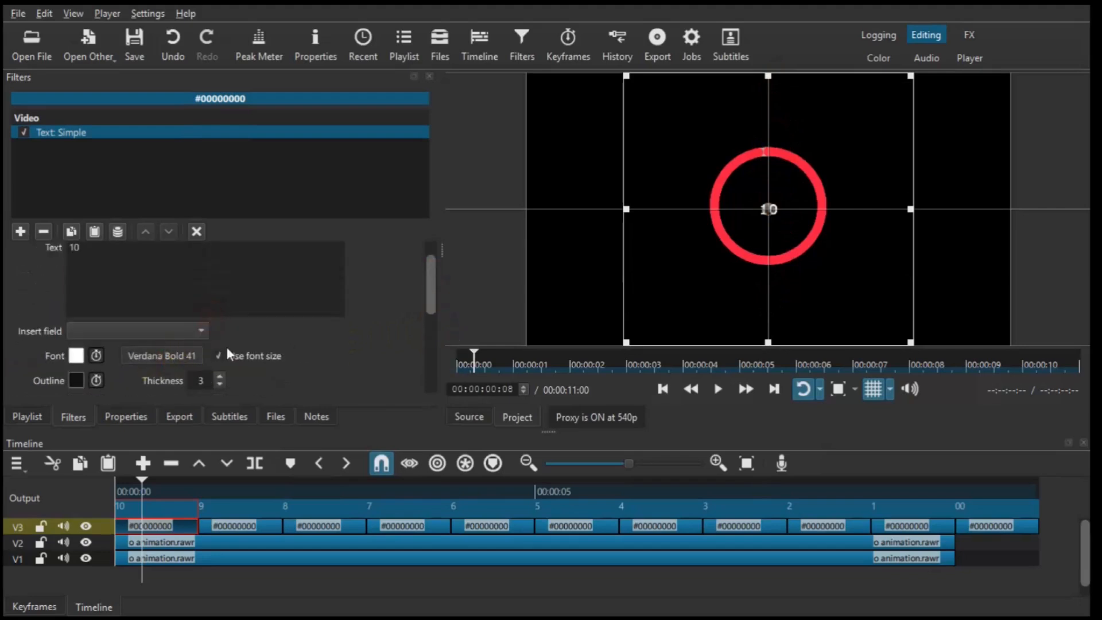
{"action": "left_click", "coordinate": [161, 355]}
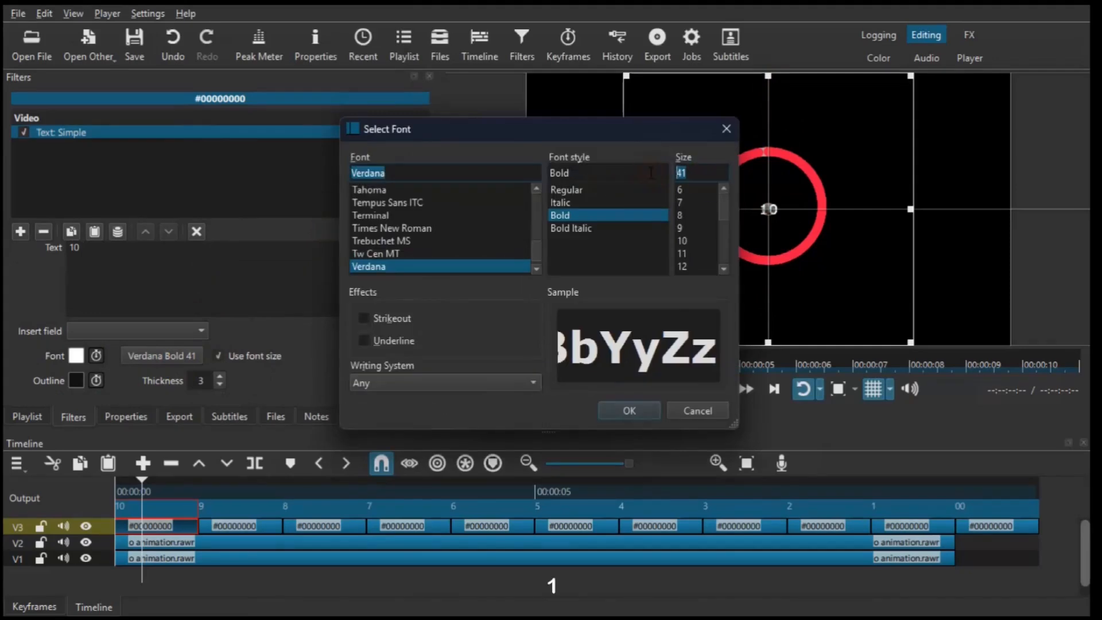
{"action": "type", "text": "130"}
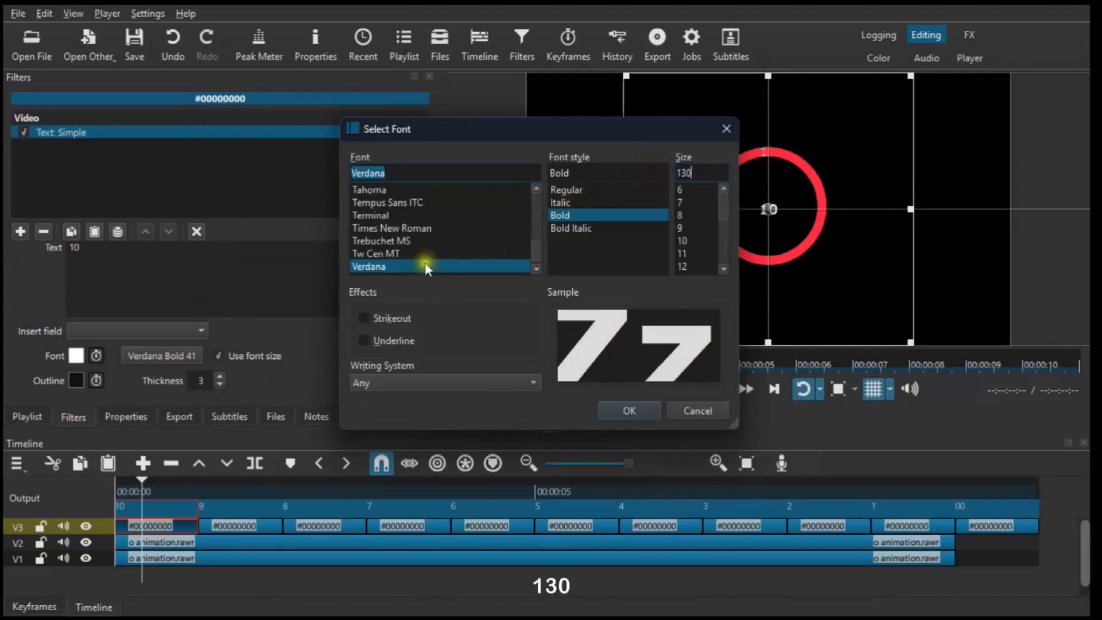
{"action": "left_click_drag", "start_coordinate": [535, 250], "coordinate": [537, 222]}
{"action": "left_click", "coordinate": [404, 202]}
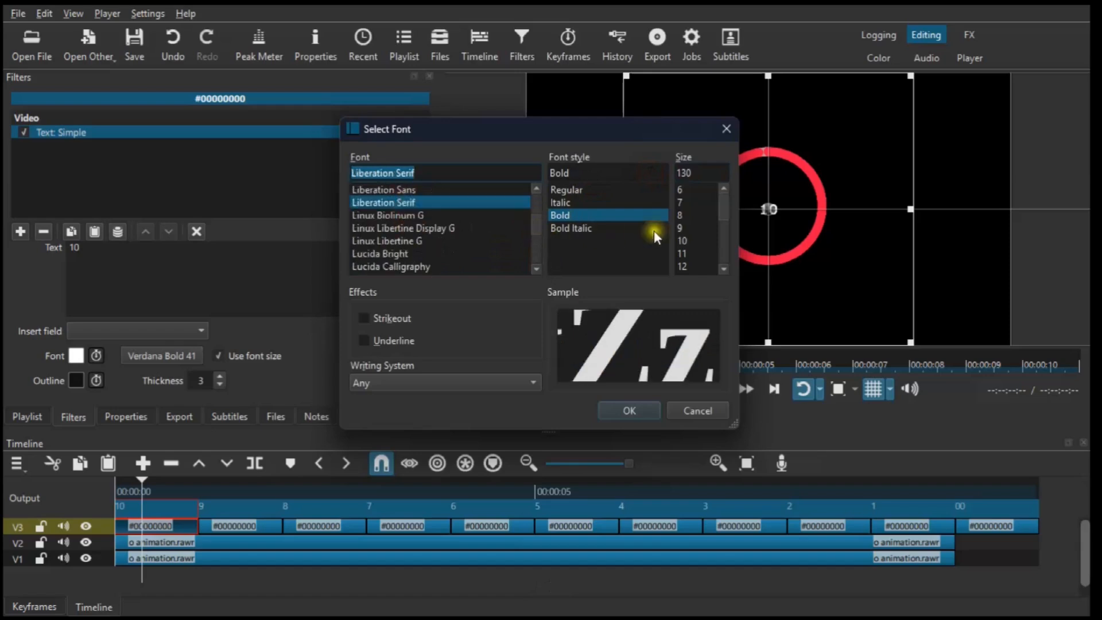
{"action": "left_click", "coordinate": [636, 409]}
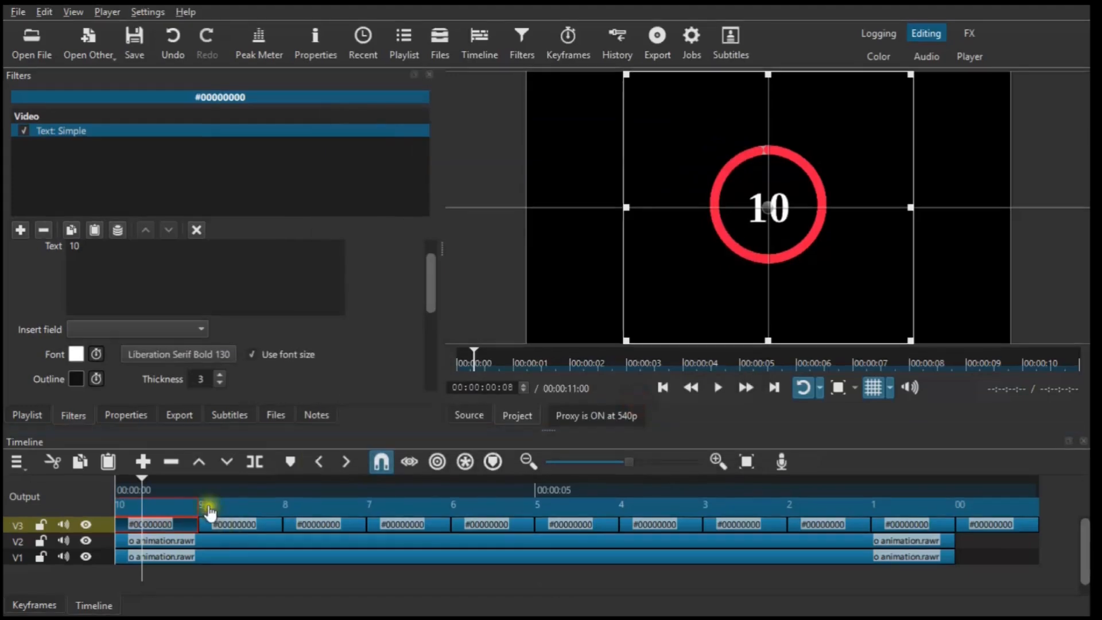
{"action": "key", "text": "ctrl+shift+q"}
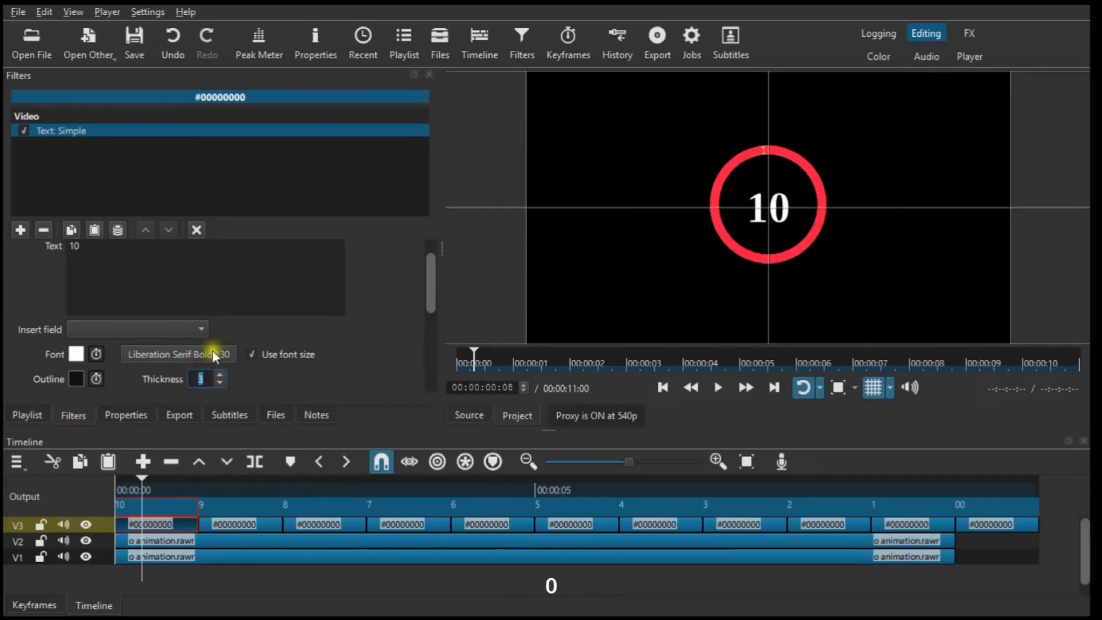
{"action": "key", "text": "Return"}
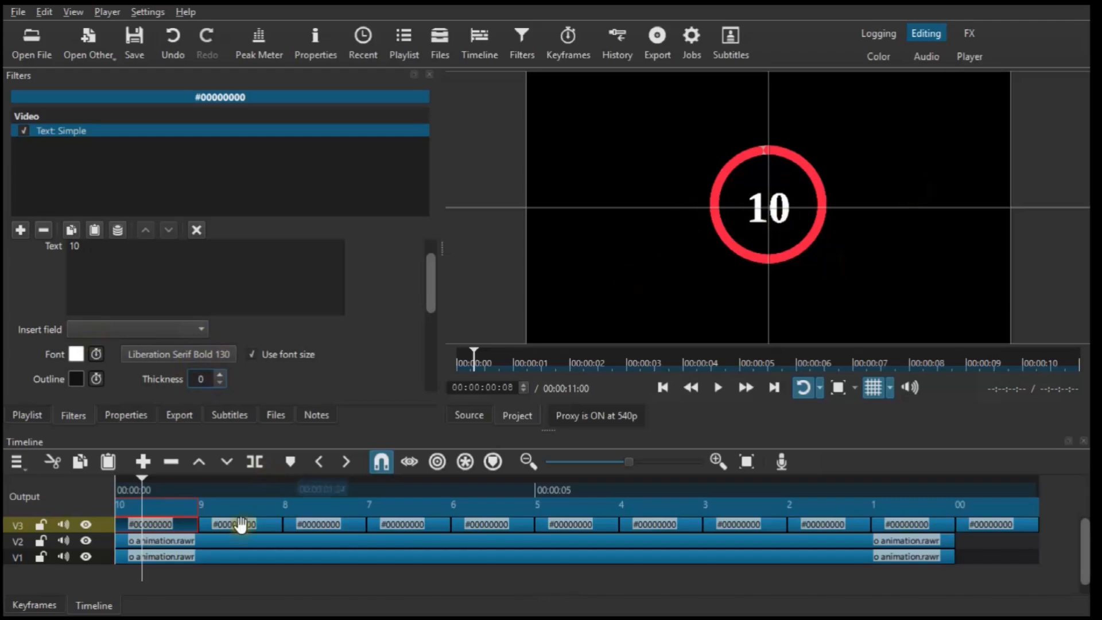
Replace the remaining V3 text clips with copies of the styled "10" clip, changing their text to count down from 9 to 6
{"action": "left_click", "coordinate": [239, 489]}
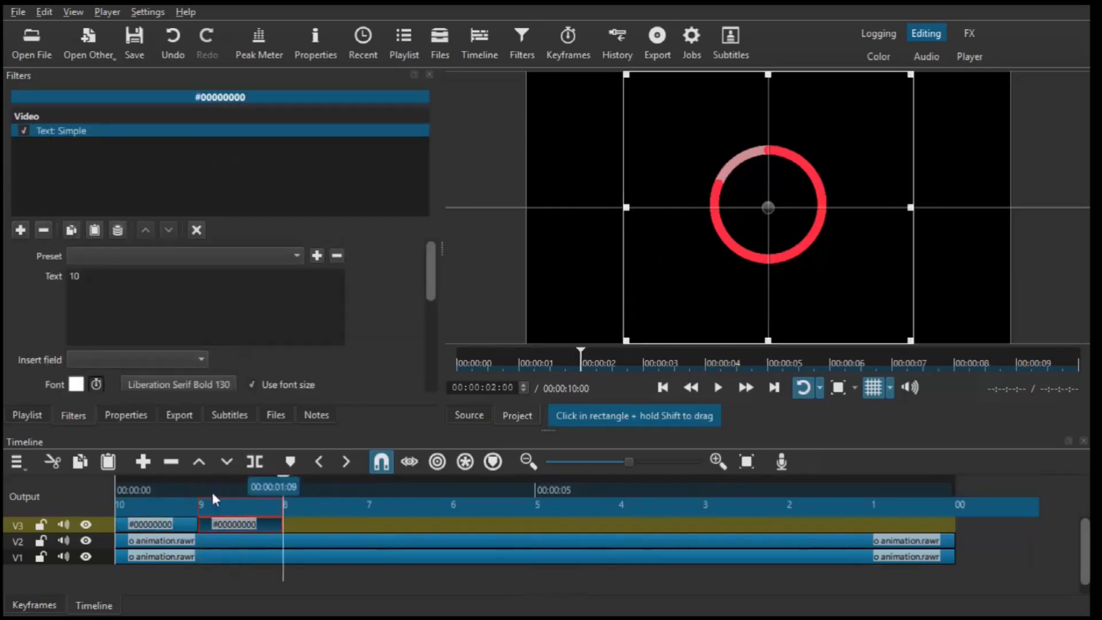
{"action": "key", "text": "ctrl+v"}
{"action": "key", "text": "ctrl+v"}
{"action": "key", "text": "ctrl+v"}
{"action": "left_click", "coordinate": [155, 327]}
{"action": "type", "text": "6"}
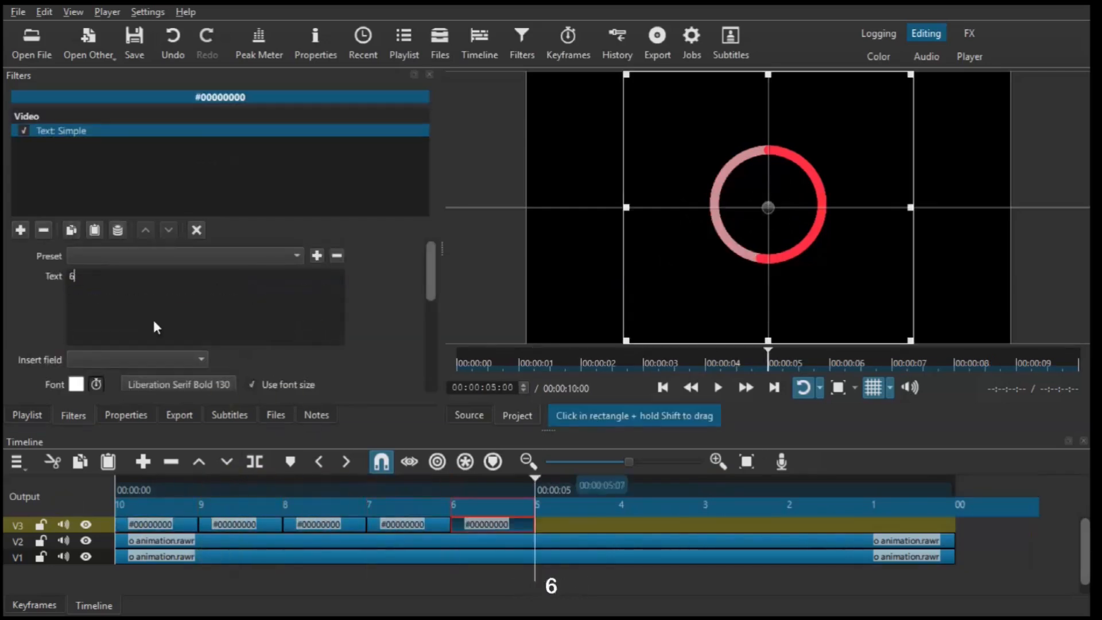
Fill the rest of track V3 with more copies of the styled text clip, numbered from 5 down to 1
{"action": "key", "text": "ctrl+v"}
{"action": "key", "text": "ctrl+v"}
{"action": "key", "text": "ctrl+v"}
{"action": "key", "text": "ctrl+v"}
{"action": "key", "text": "ctrl+v"}
{"action": "type", "text": "1"}
{"action": "key", "text": "ctrl+shift+q"}
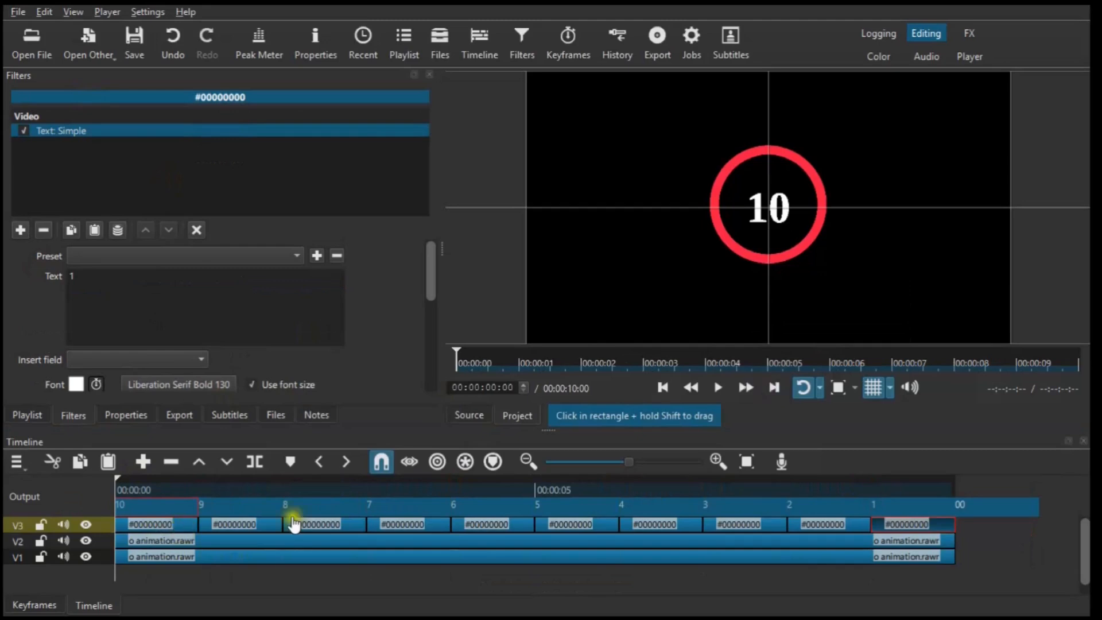
Play the restyled countdown from the start with the preview grid hidden, and pause near the end
{"action": "left_click", "coordinate": [718, 387]}
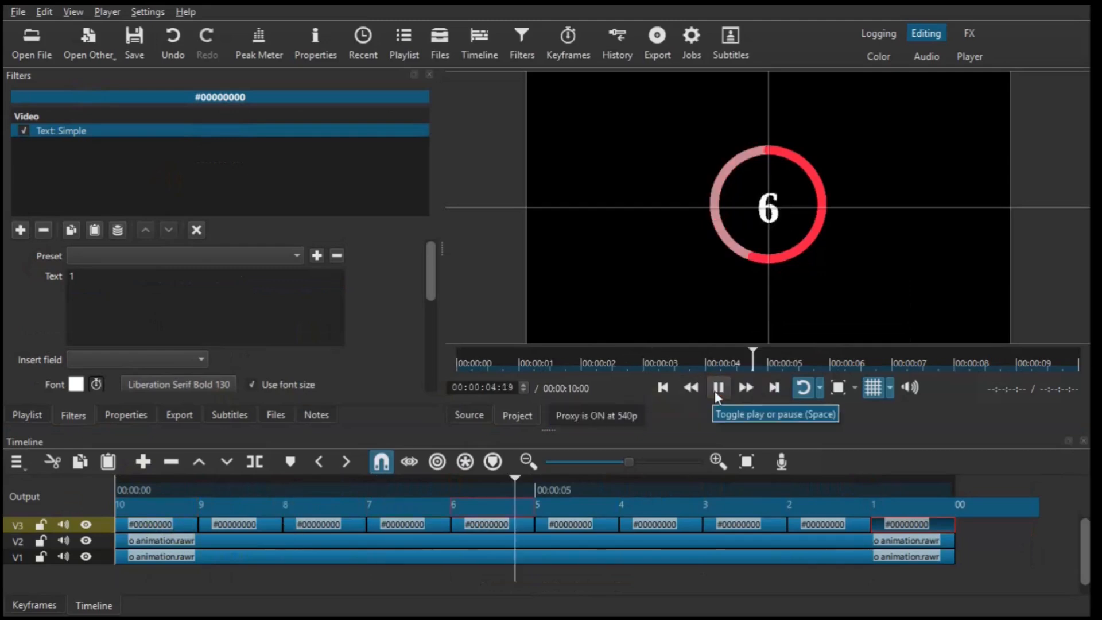
{"action": "left_click", "coordinate": [880, 383]}
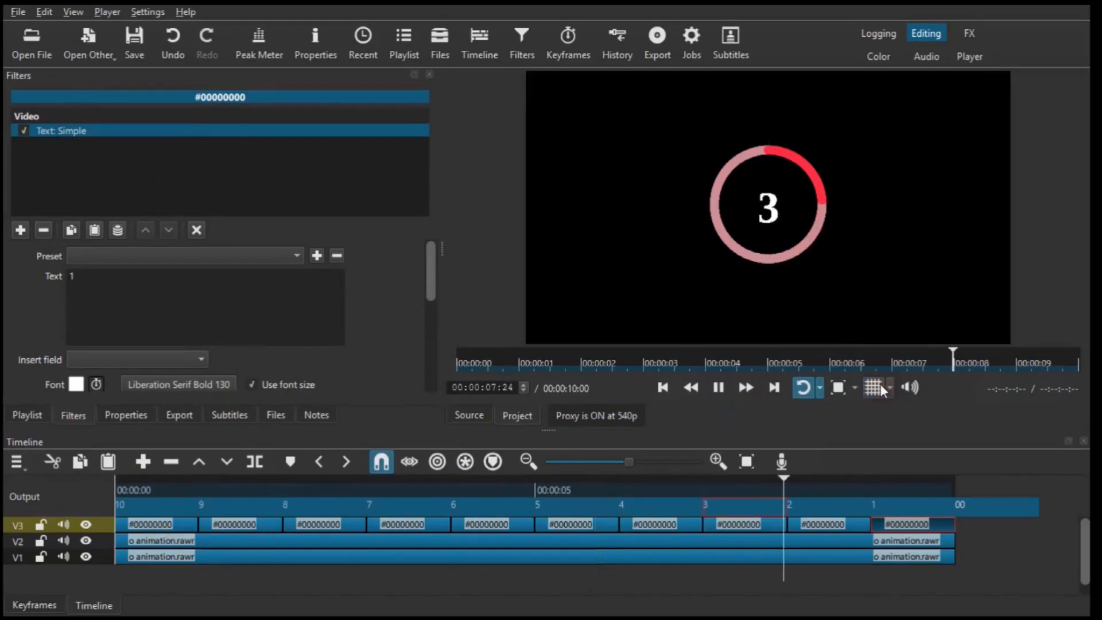
{"action": "key", "text": "space"}
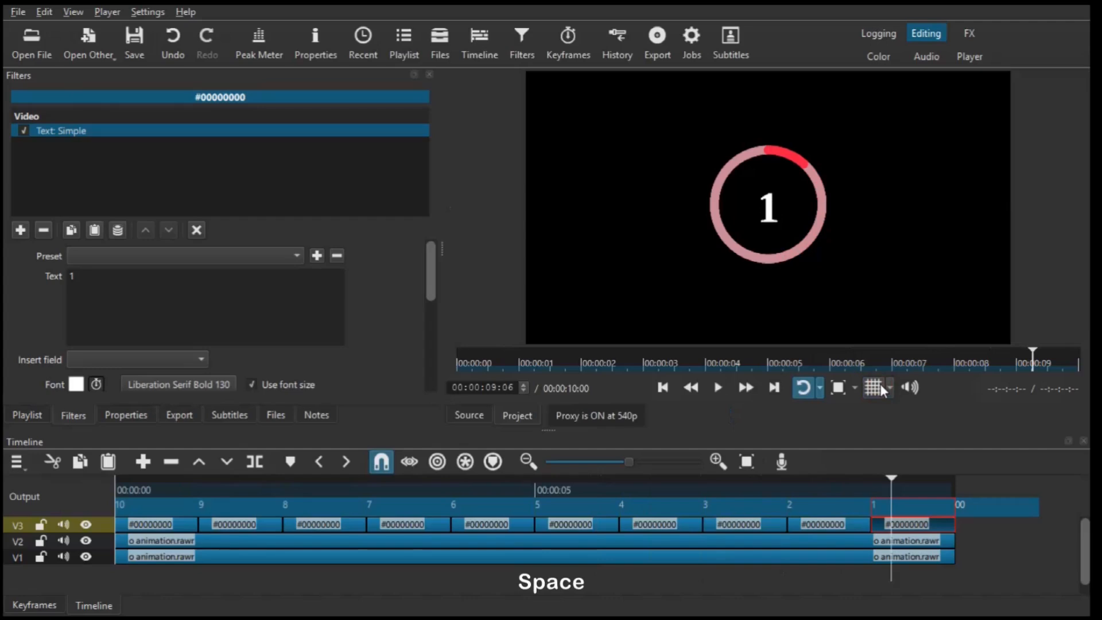